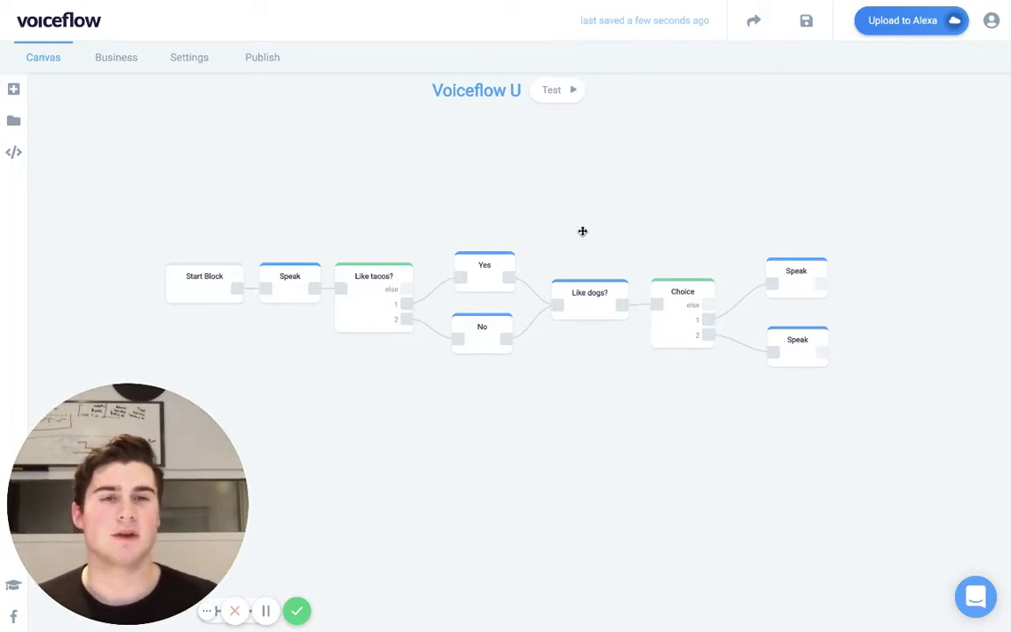
pyautogui.scroll(3, 583, 231)
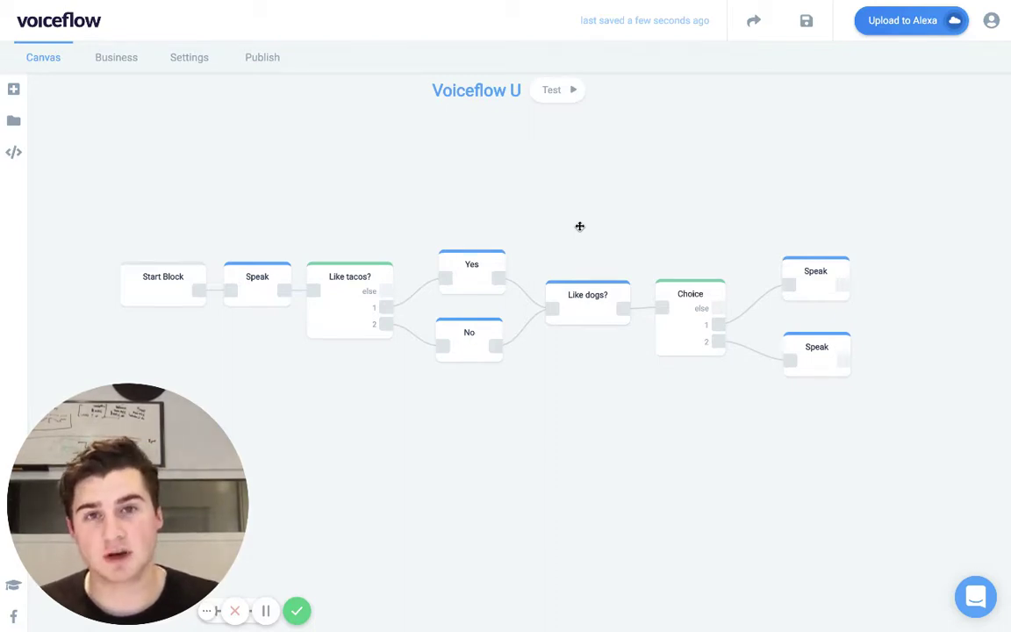
pyautogui.moveTo(579, 226); pyautogui.dragTo(575, 219)
pyautogui.scroll(-1, 575, 220)
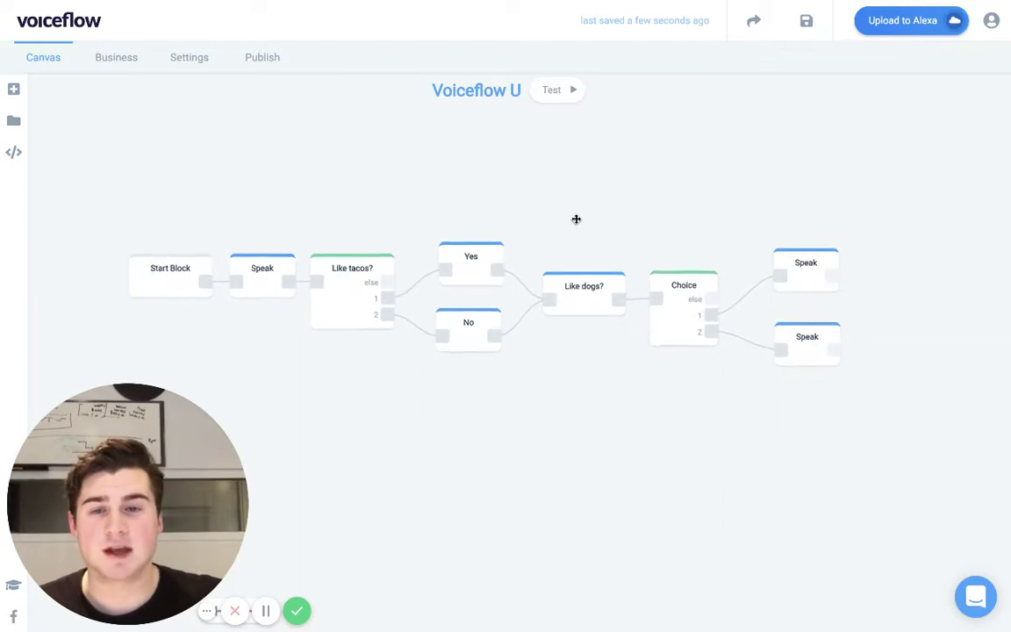
pyautogui.moveTo(554, 155)
pyautogui.mouseDown()
pyautogui.moveTo(600, 156)
pyautogui.moveTo(572, 156)
pyautogui.mouseUp()
pyautogui.scroll(2, 600, 156)
pyautogui.scroll(-1, 572, 156)
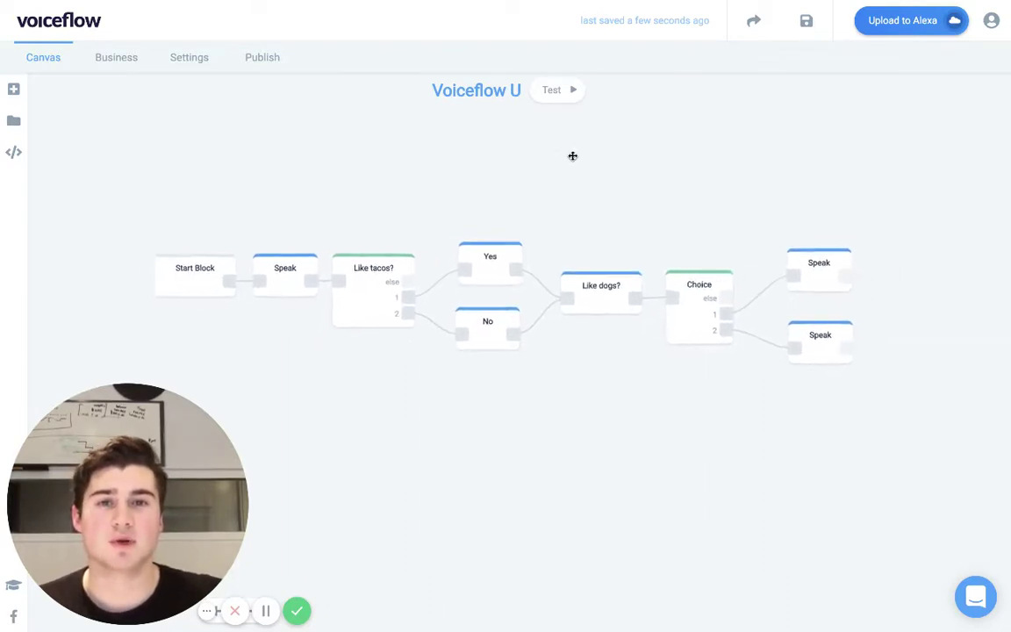
pyautogui.moveTo(572, 156); pyautogui.dragTo(569, 168)
pyautogui.scroll(1, 569, 167)
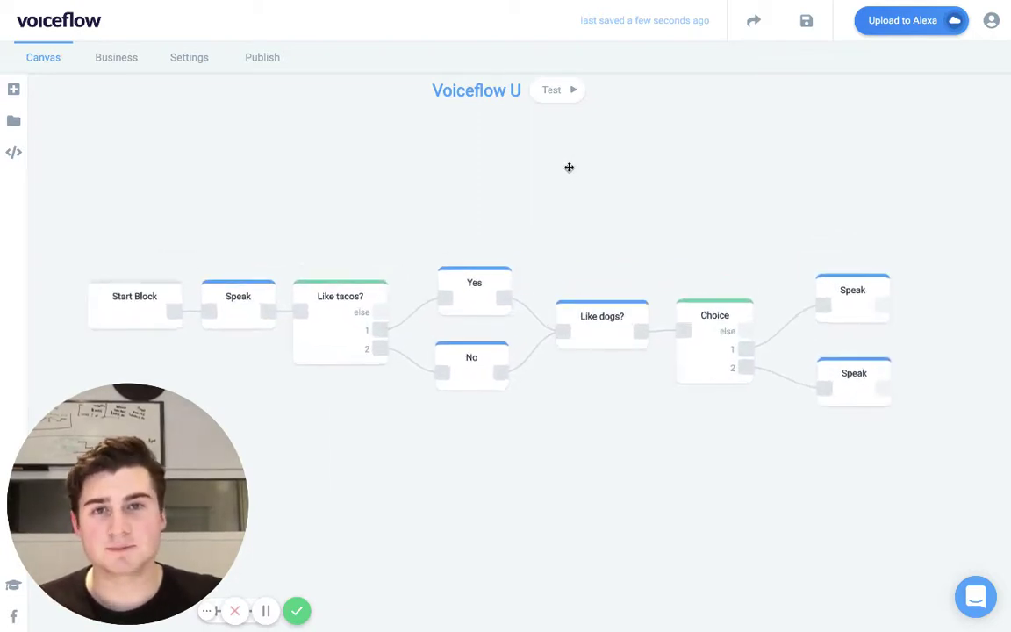
pyautogui.scroll(-1, 568, 167)
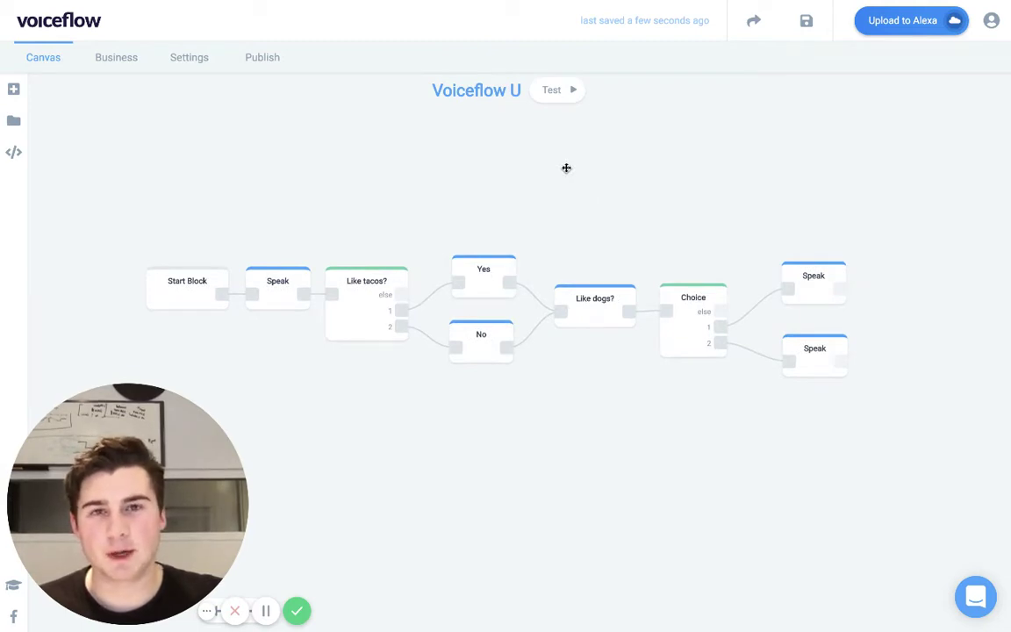
pyautogui.scroll(1, 566, 168)
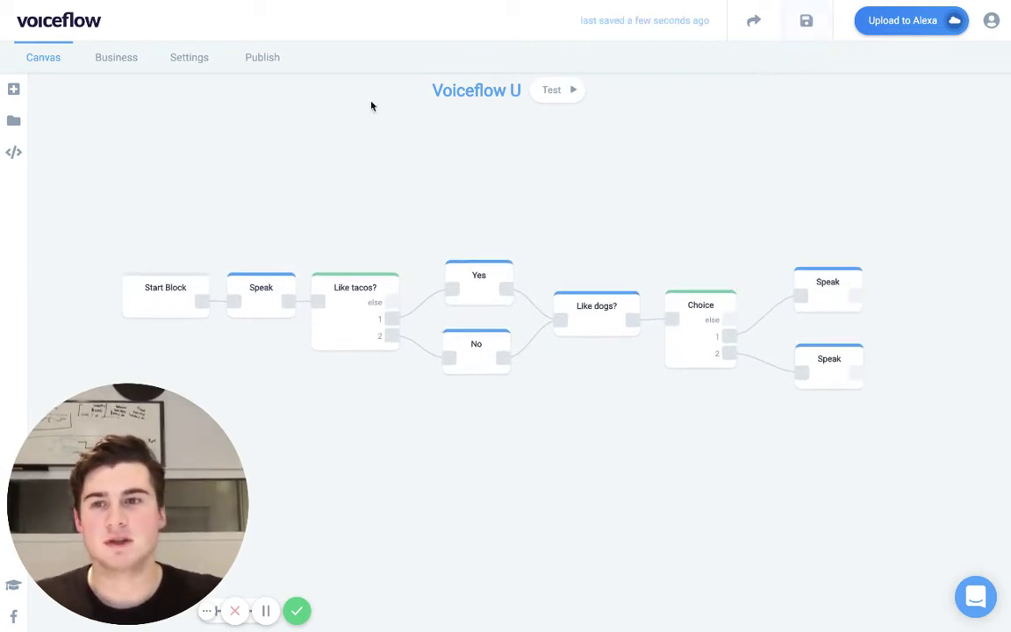
# Add a Command block to the canvas and place it just above the Start Block.
pyautogui.click(13, 90)
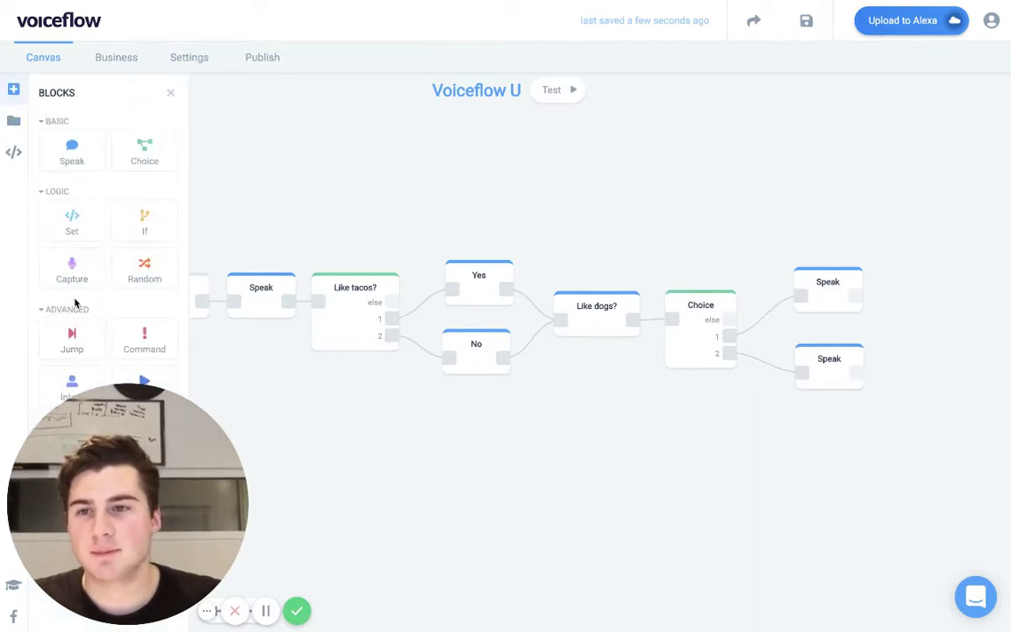
pyautogui.click(42, 195)
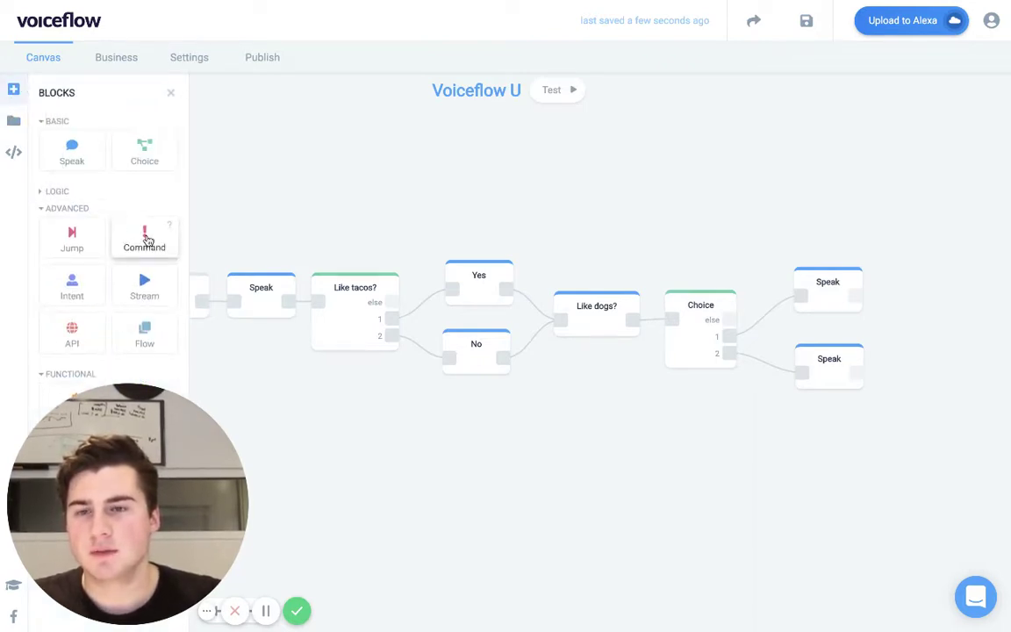
pyautogui.moveTo(145, 233); pyautogui.dragTo(356, 193)
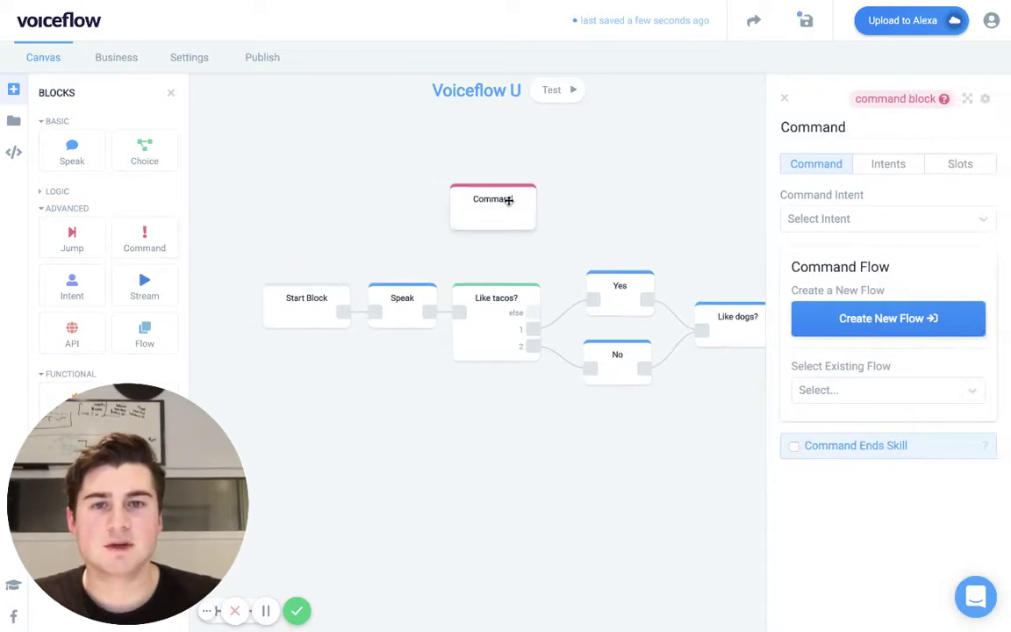
pyautogui.moveTo(507, 199); pyautogui.dragTo(356, 201)
pyautogui.scroll(3, 355, 202)
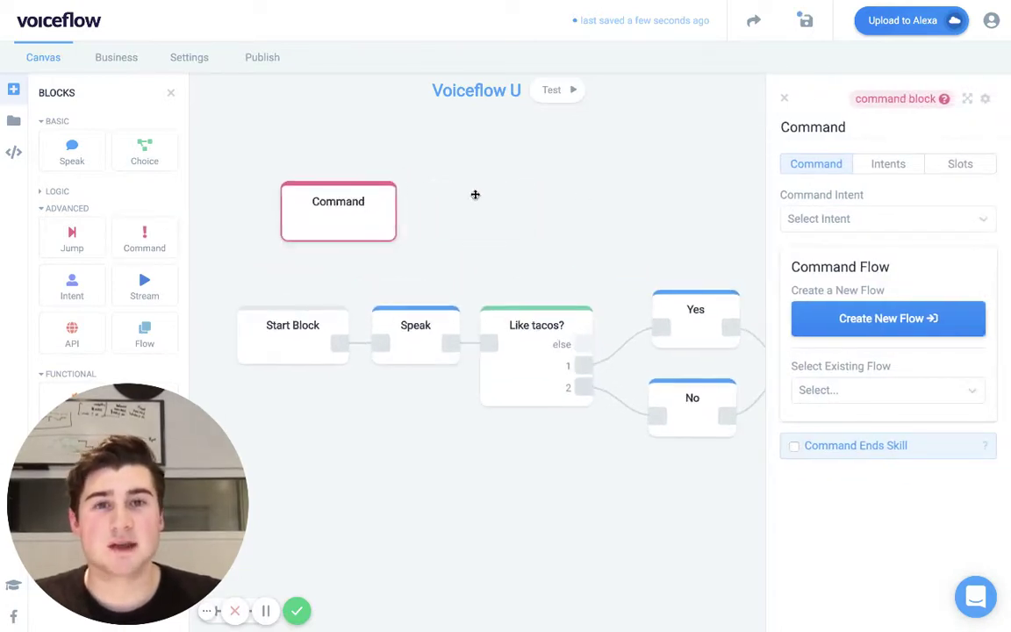
pyautogui.moveTo(470, 200); pyautogui.dragTo(481, 209)
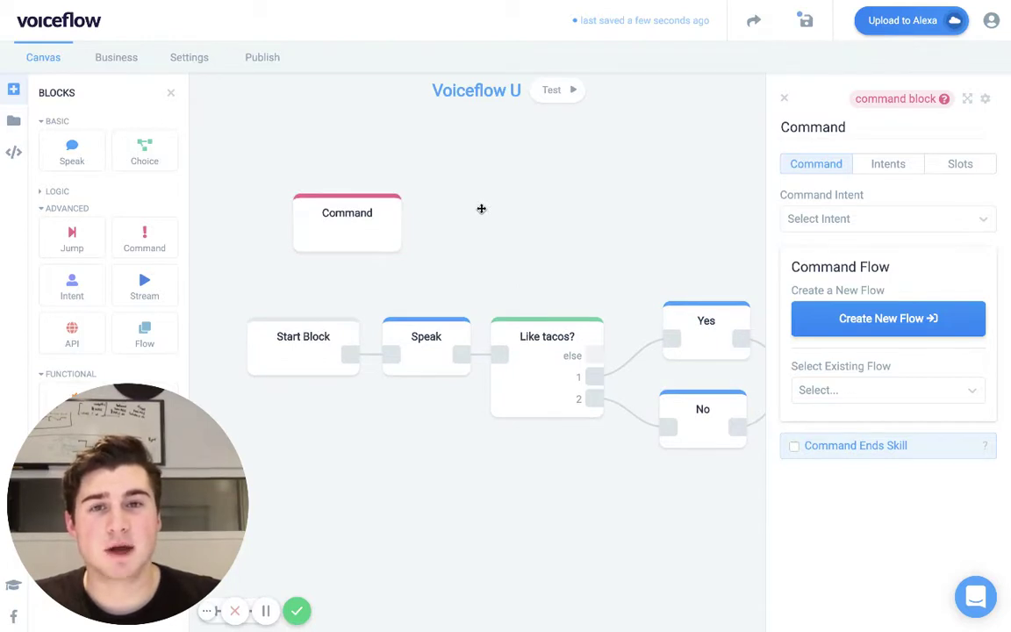
pyautogui.scroll(2, 480, 209)
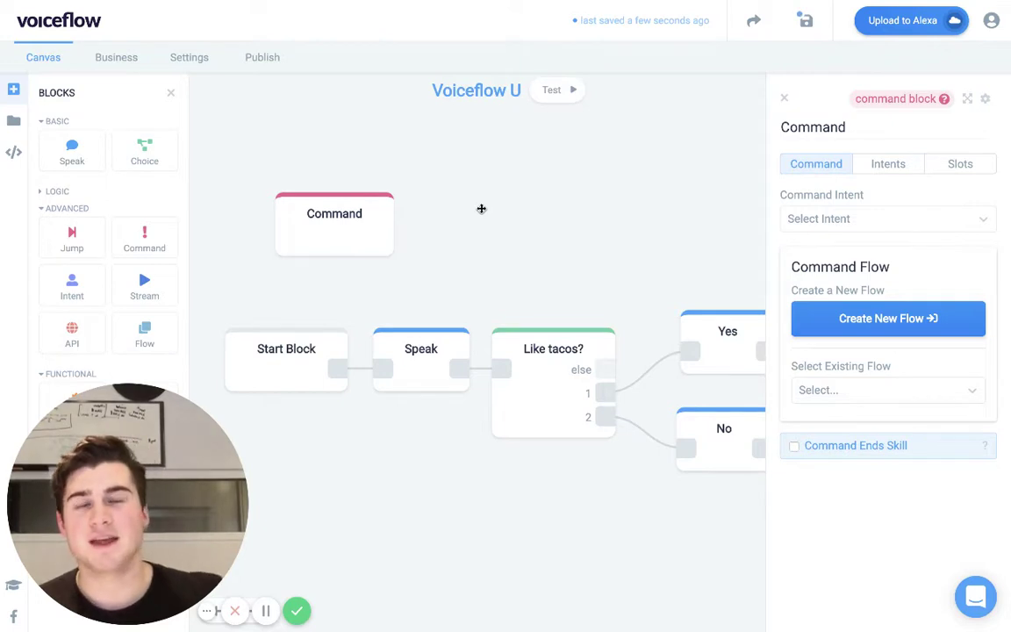
pyautogui.scroll(-1, 480, 208)
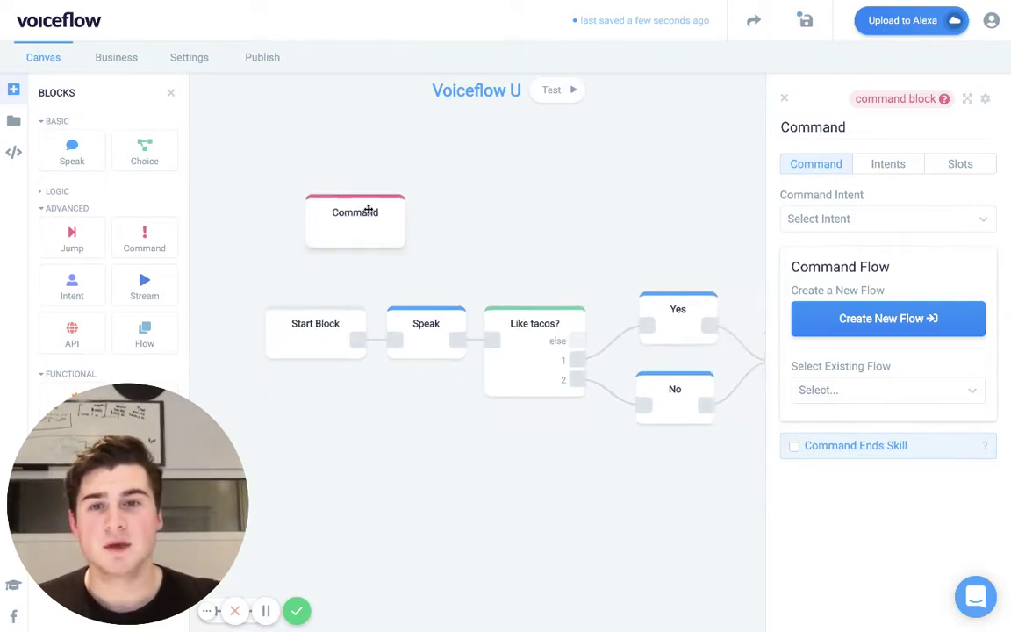
pyautogui.moveTo(368, 208); pyautogui.dragTo(333, 230)
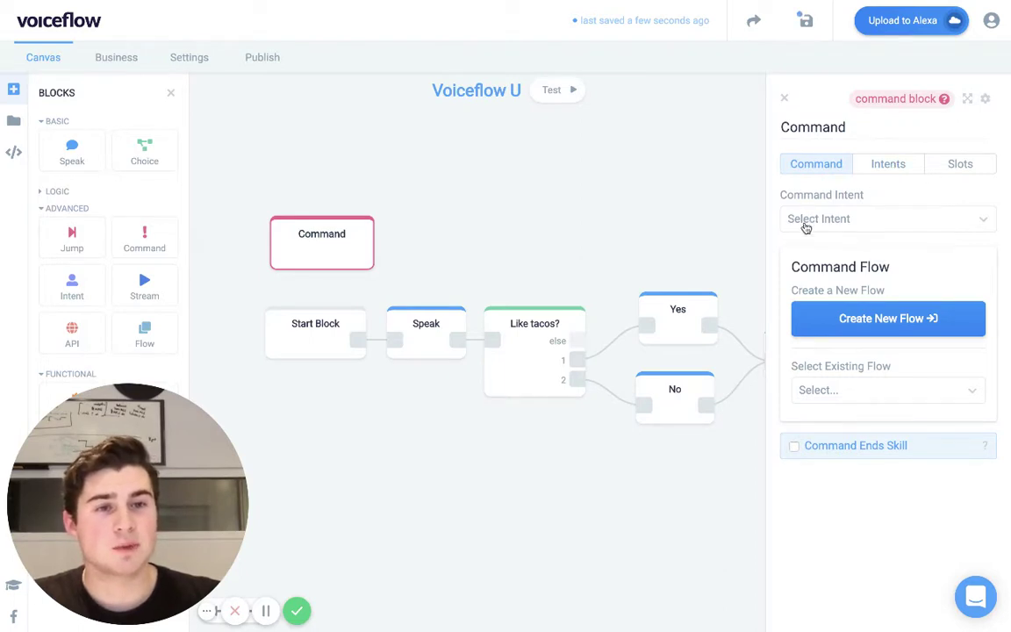
# Set the Command block's intent to AMAZON.HelpIntent.
pyautogui.click(825, 226)
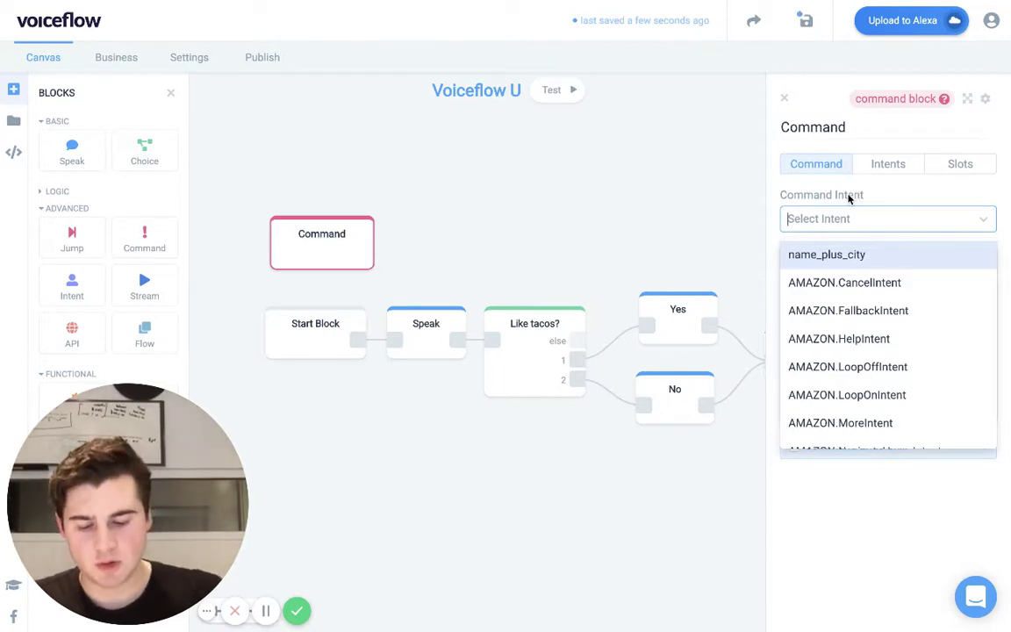
pyautogui.write('help')
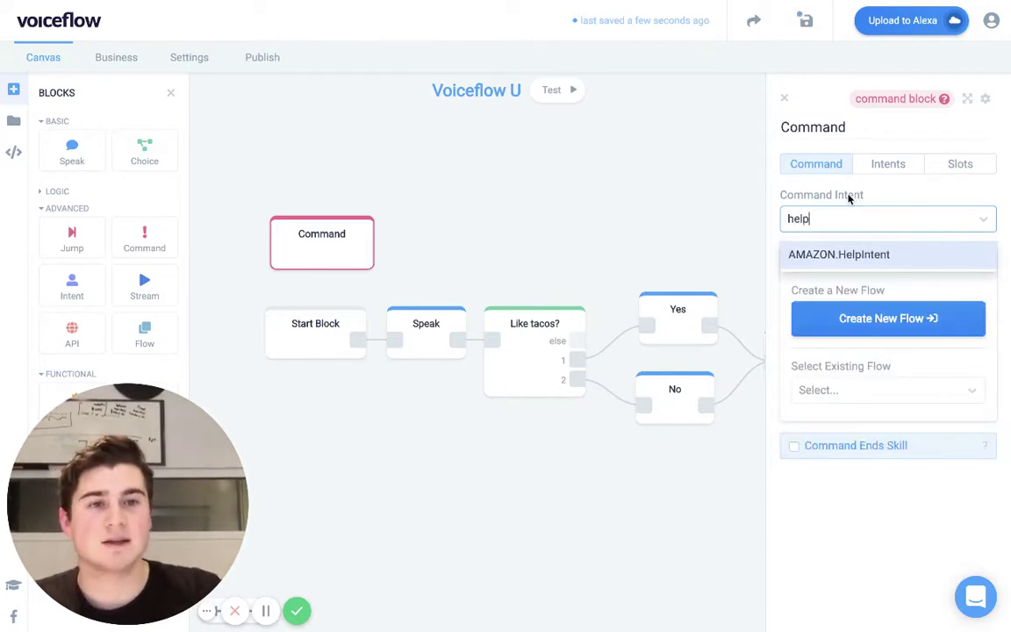
pyautogui.press('Return')
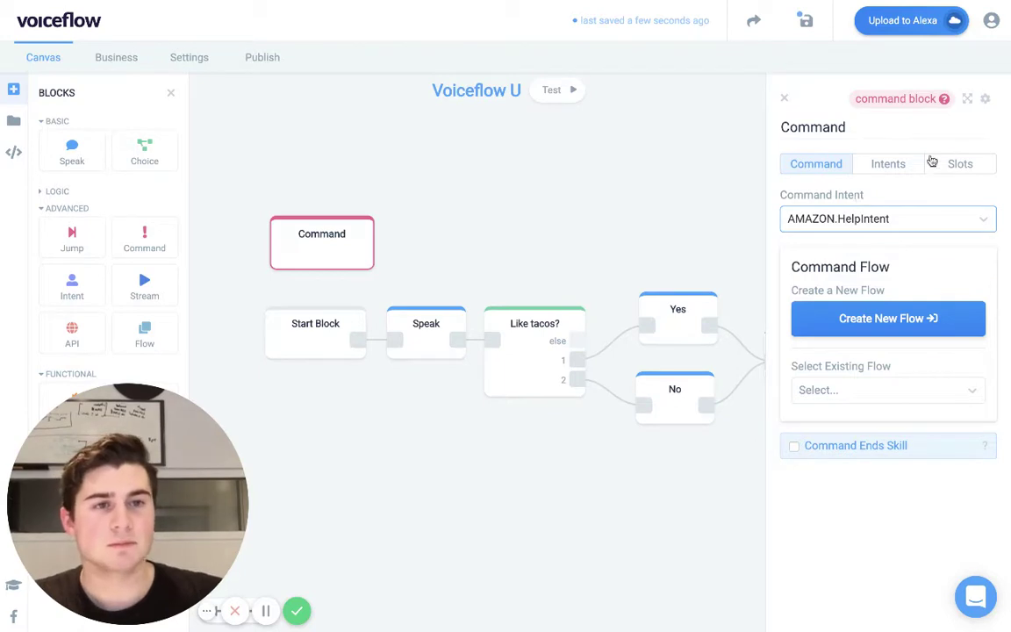
# Rename the Command block as "Help Command".
pyautogui.click(930, 129)
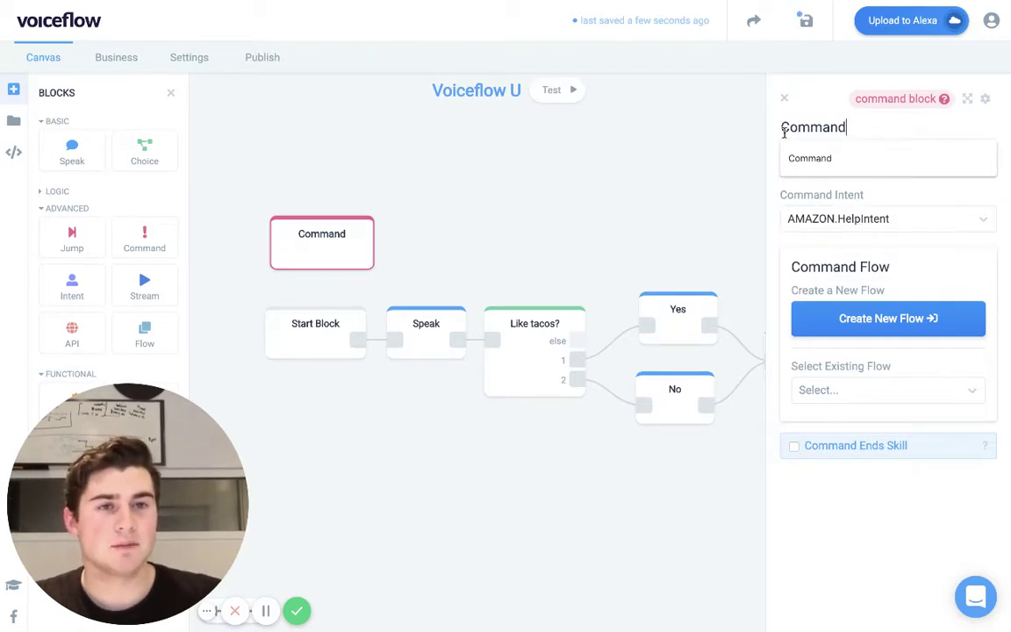
pyautogui.moveTo(844, 128); pyautogui.dragTo(778, 129)
pyautogui.write('H')
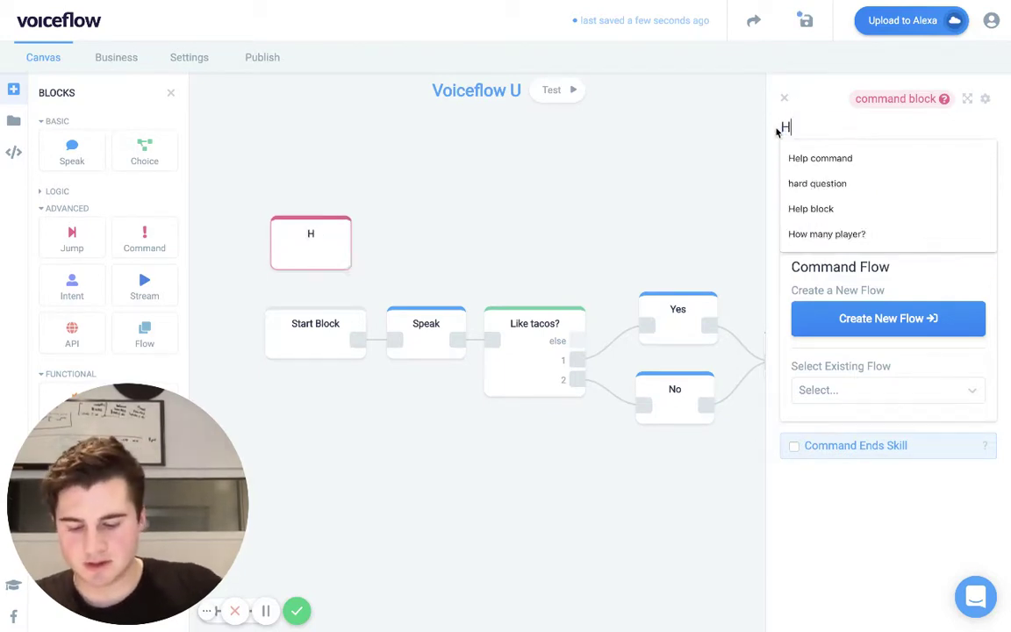
pyautogui.write('elp Command')
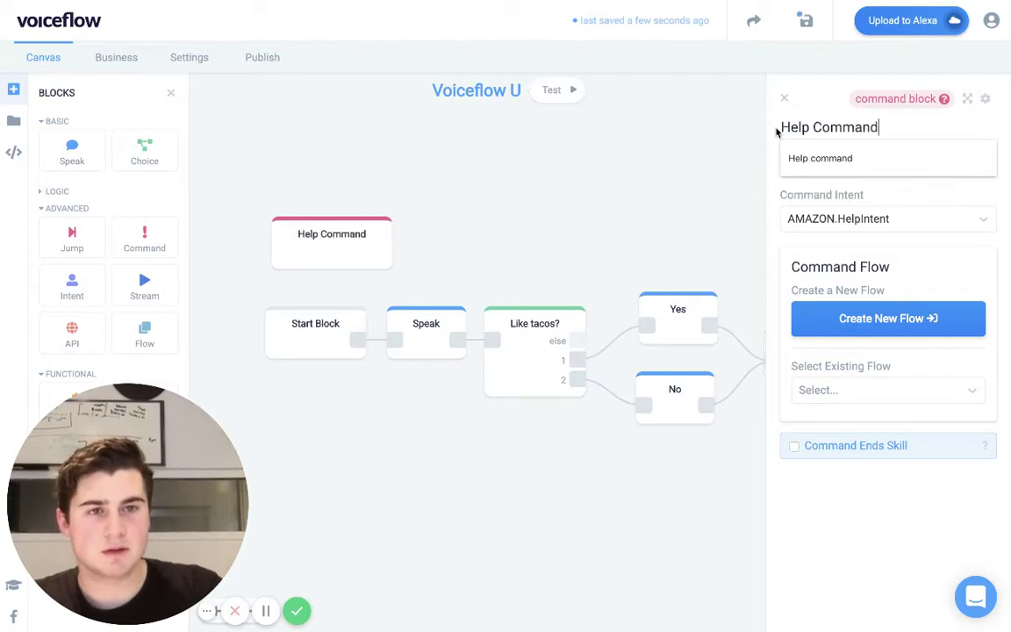
pyautogui.press('Return')
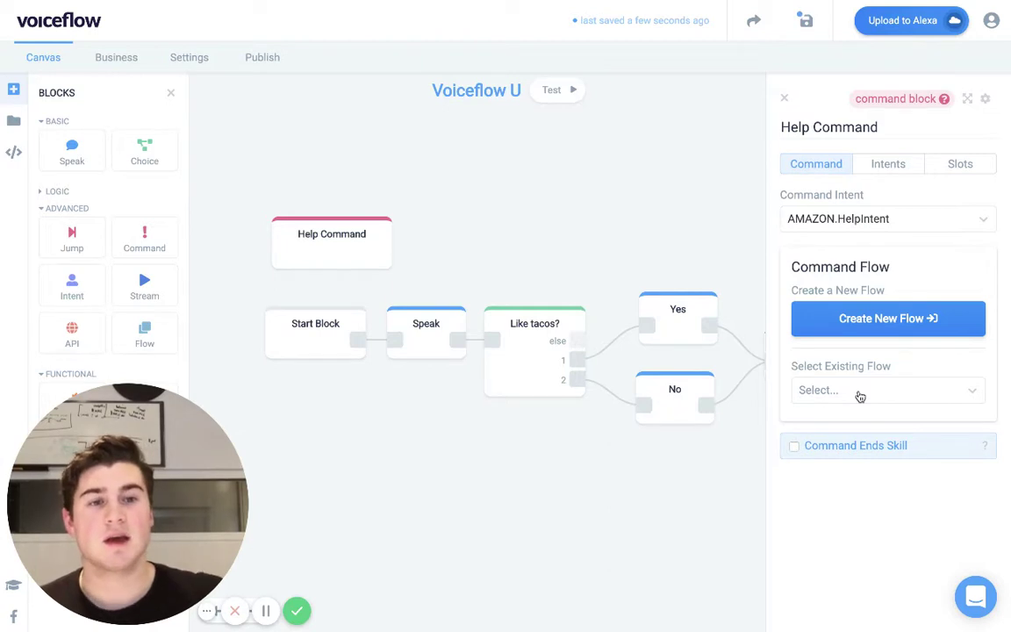
# Check the existing flows available to the Help Command block and create a new command flow for it.
pyautogui.click(858, 392)
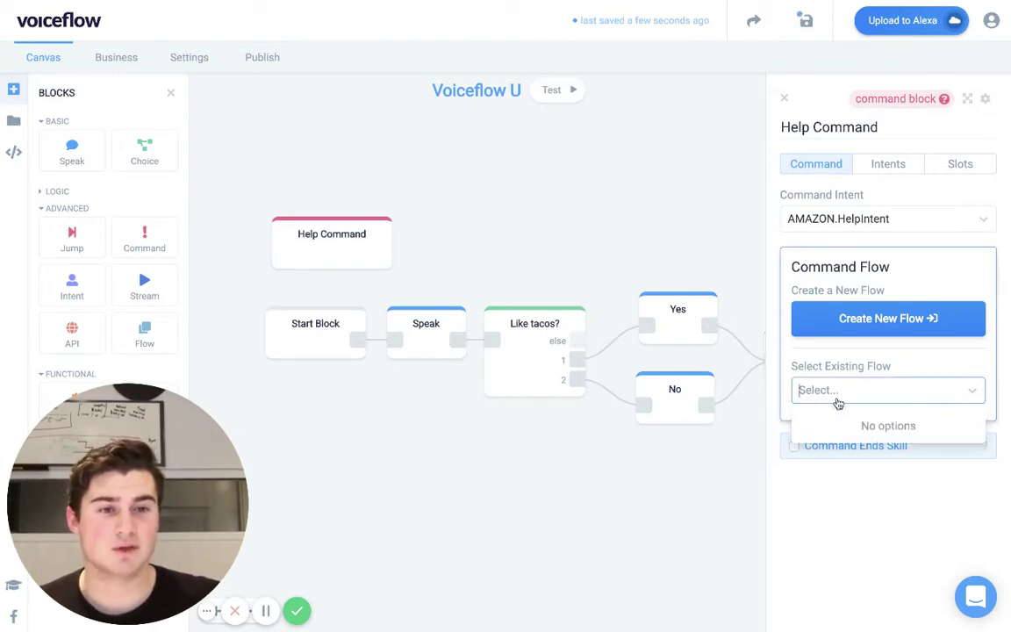
pyautogui.click(847, 396)
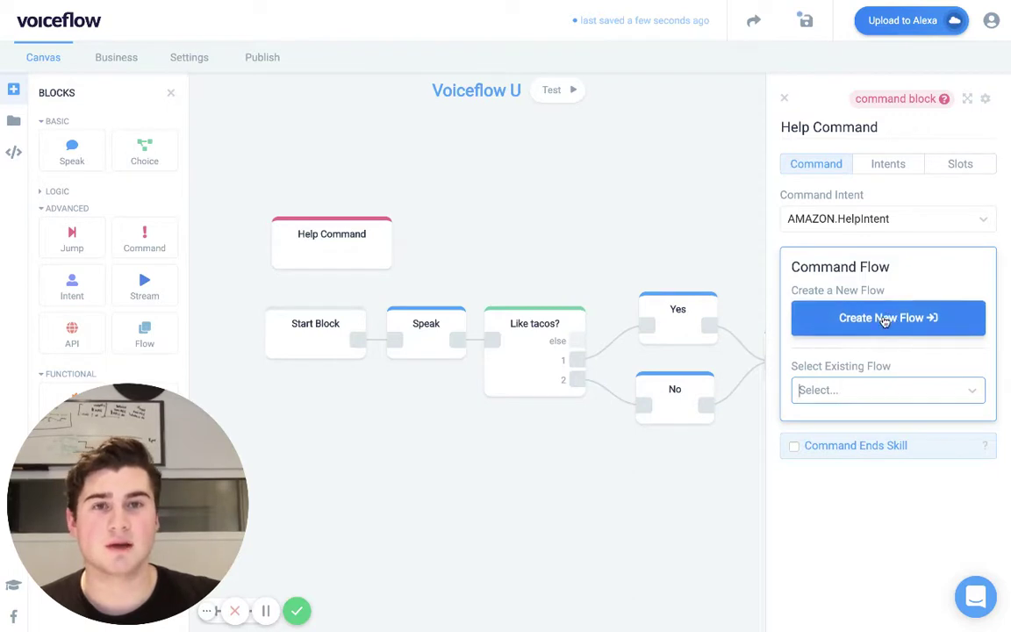
pyautogui.click(884, 319)
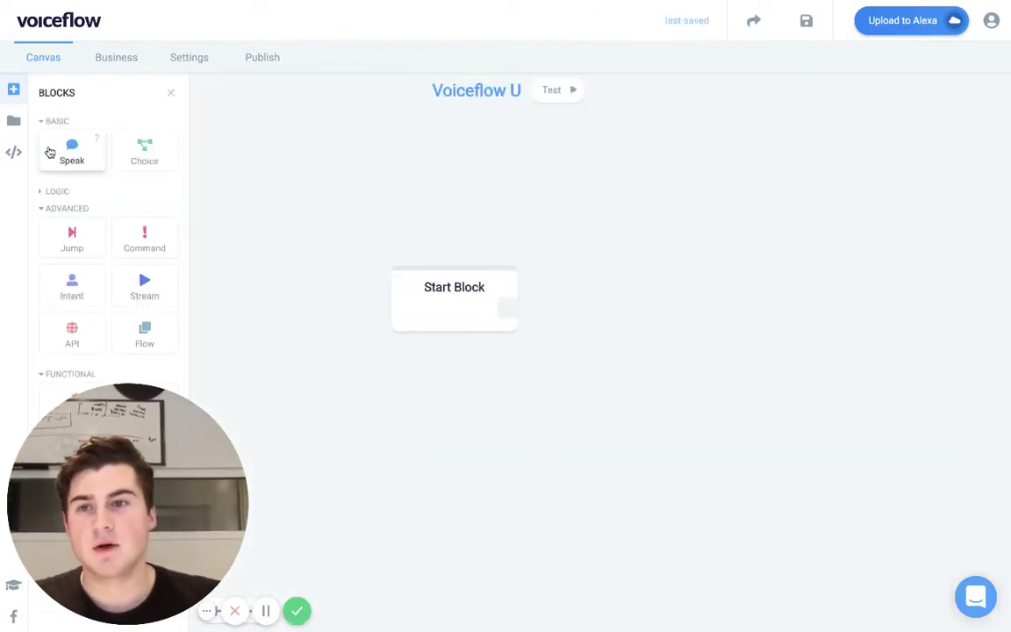
# Add a Speak block beside the Start Block with the Alexa text "Welcome to the help block! I hope this helped. <break time="1s"/>".
pyautogui.moveTo(50, 153); pyautogui.dragTo(551, 276)
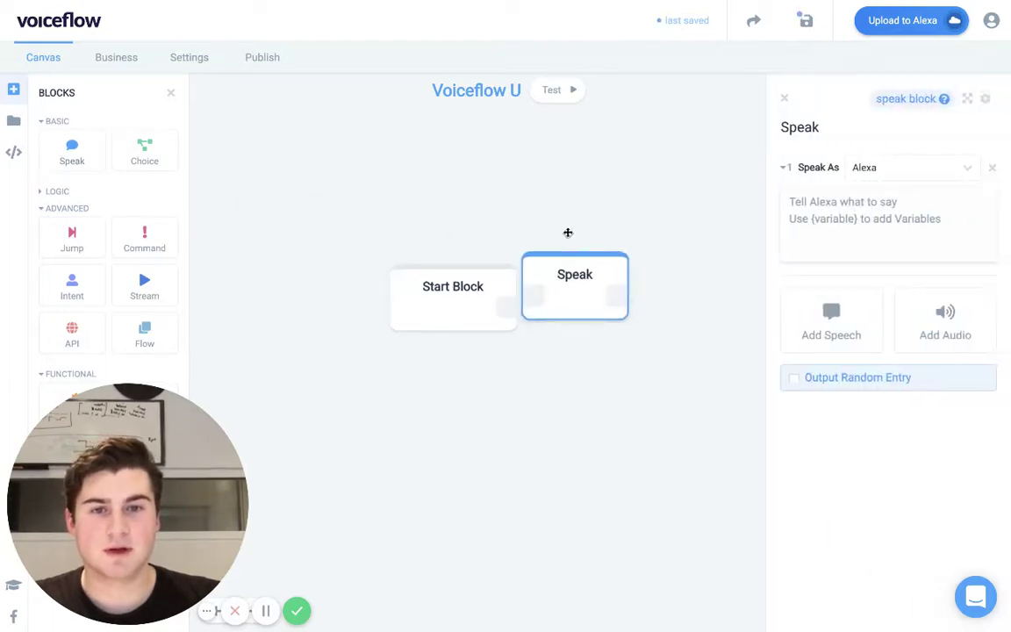
pyautogui.click(805, 212)
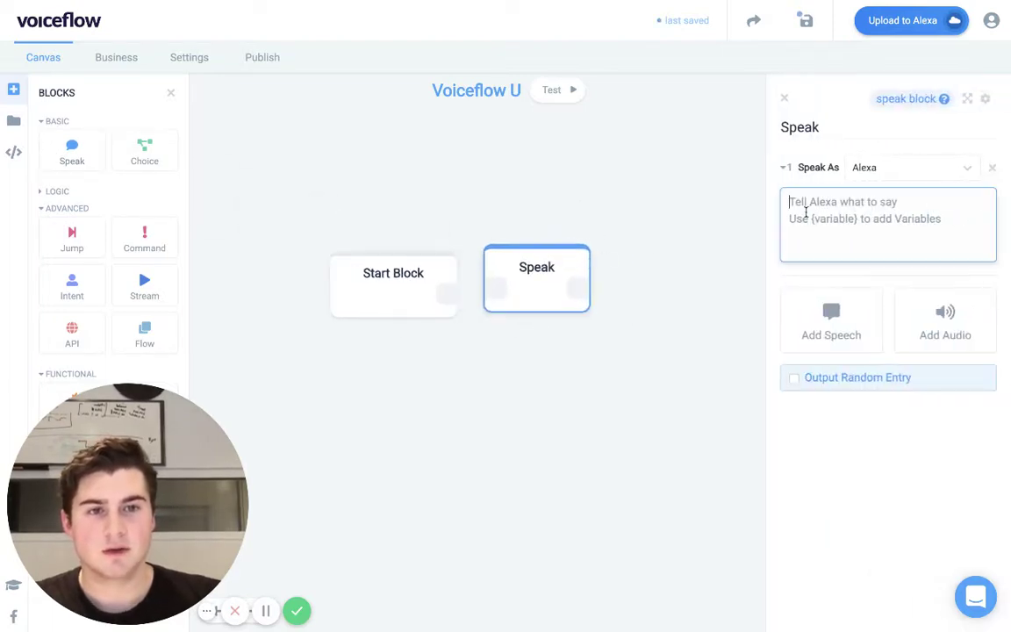
pyautogui.write('Welcome to')
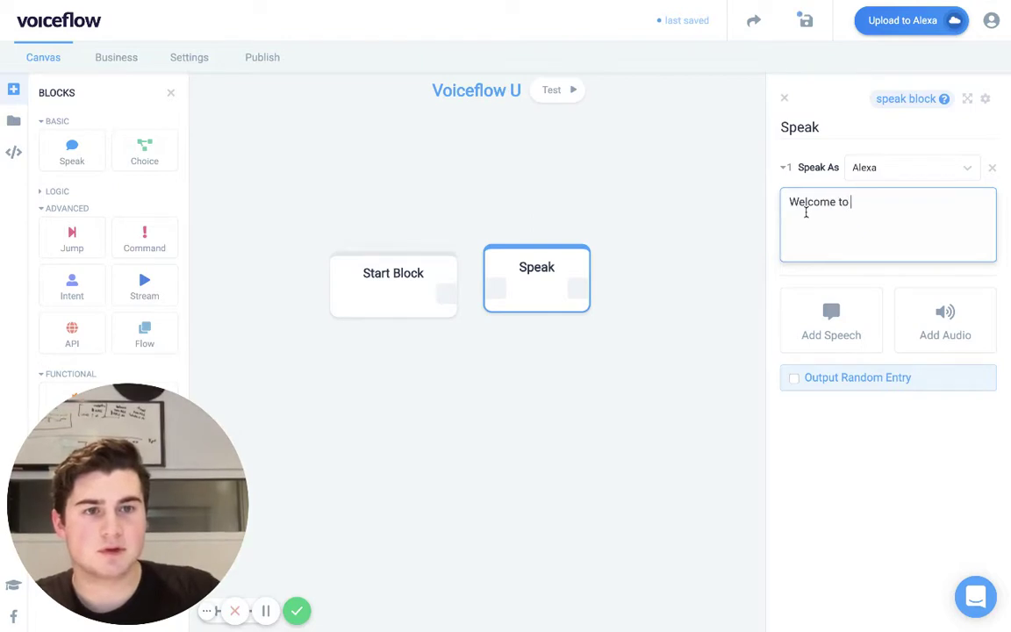
pyautogui.write(' the help block')
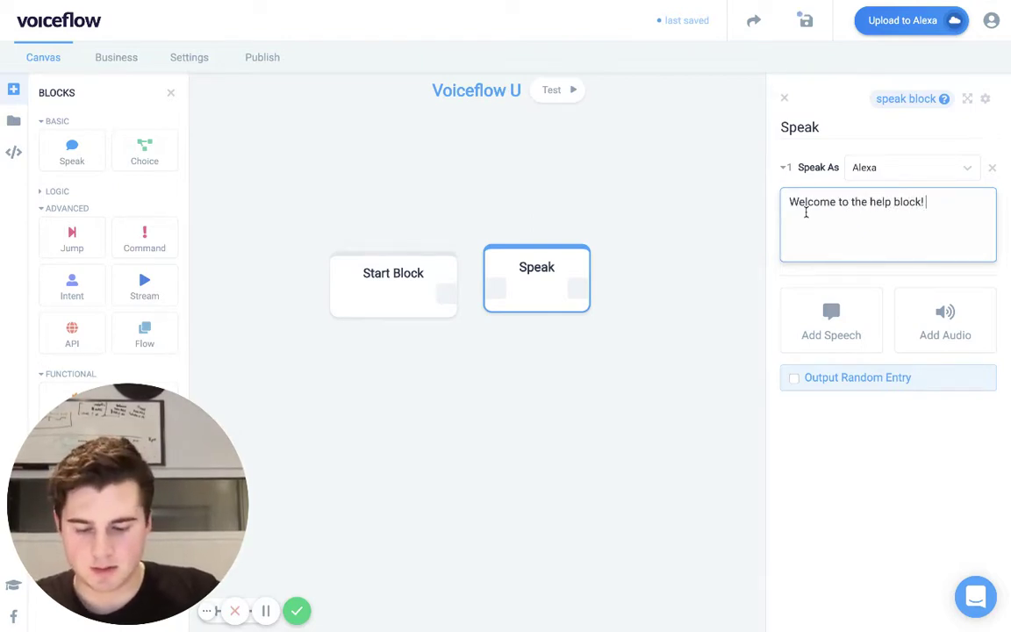
pyautogui.write('! I hope t')
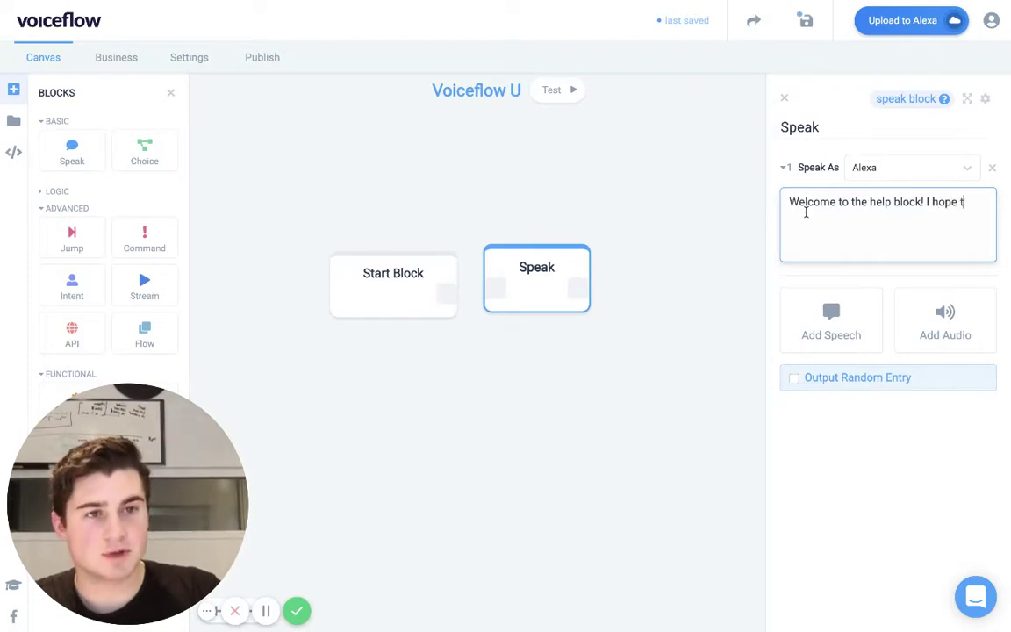
pyautogui.write('his helped')
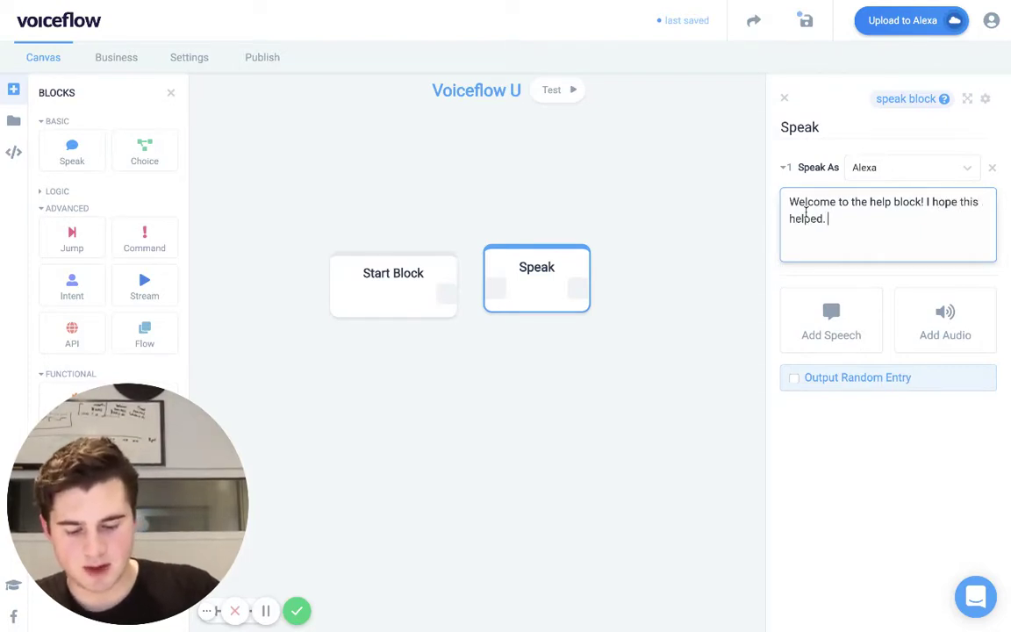
pyautogui.write('. <break time="')
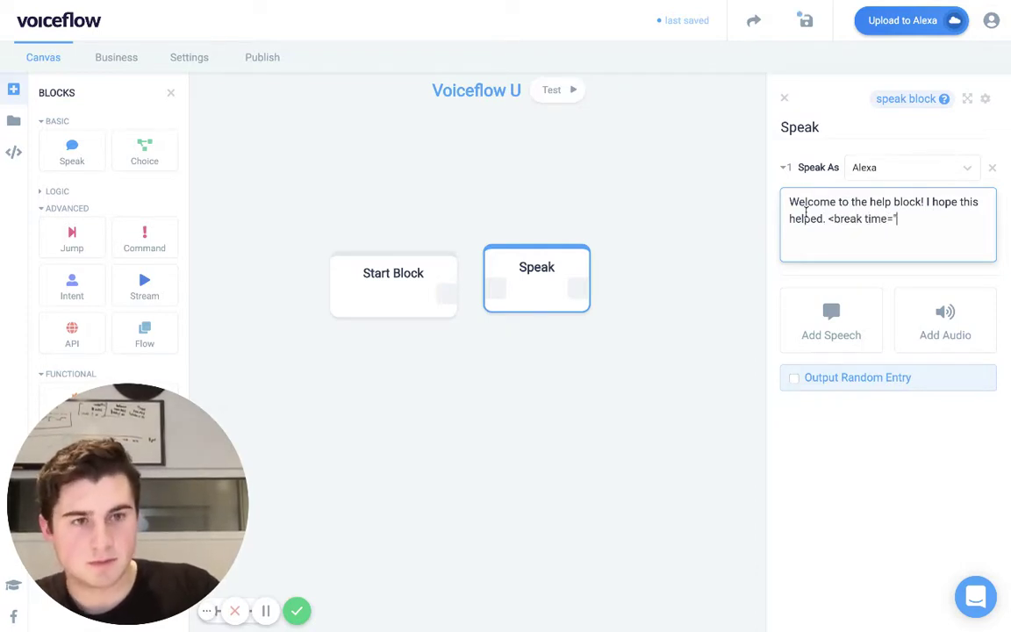
pyautogui.write('1s"/>')
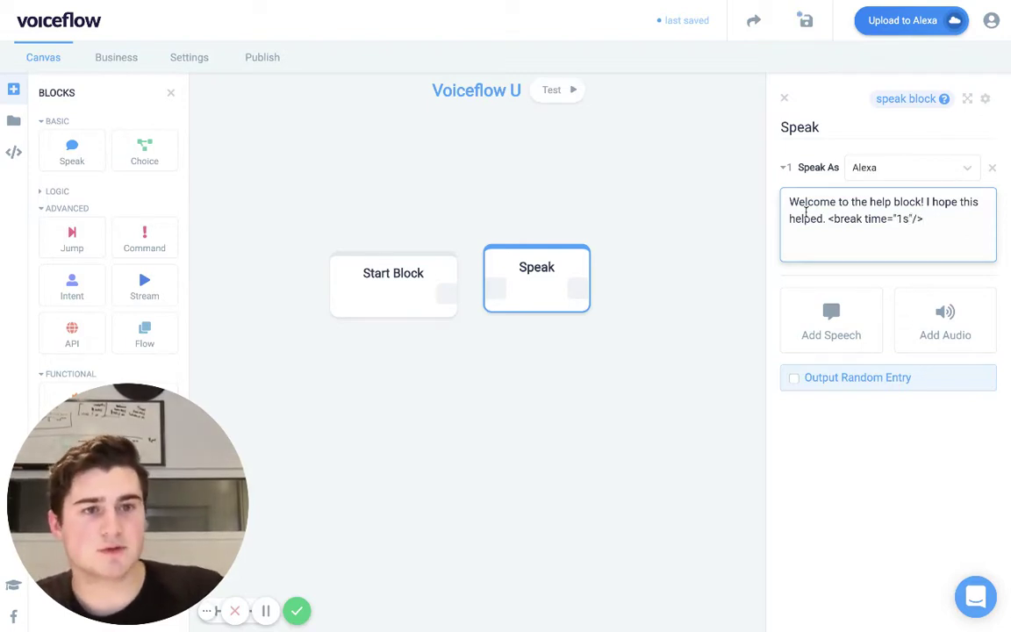
# Connect the Start Block's output to the Speak block's input and save the project.
pyautogui.moveTo(505, 183); pyautogui.dragTo(508, 155)
pyautogui.scroll(1, 494, 148)
pyautogui.moveTo(431, 259); pyautogui.dragTo(532, 228)
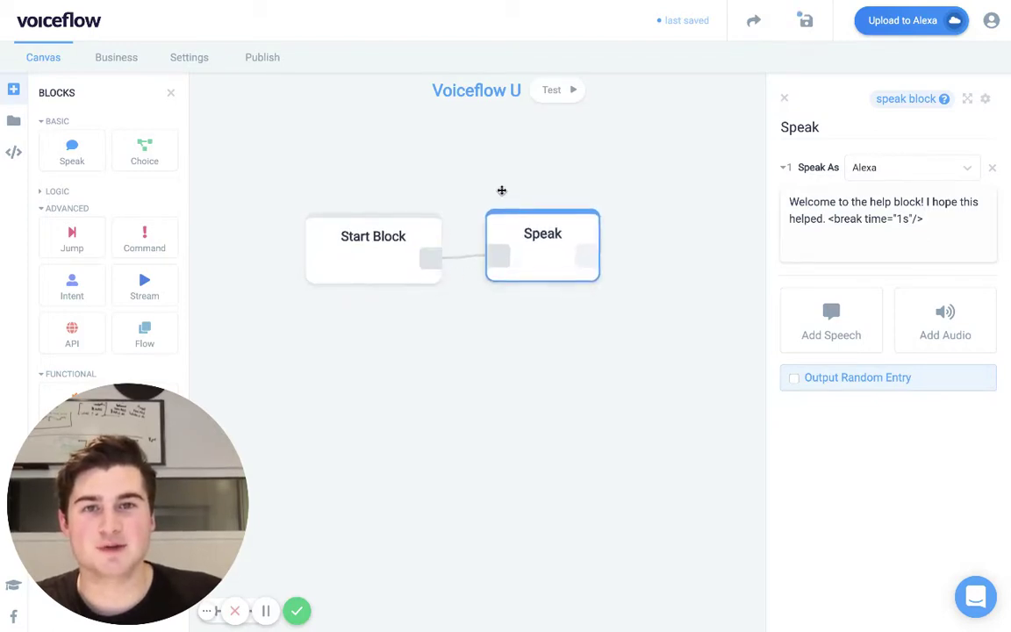
pyautogui.moveTo(502, 191); pyautogui.dragTo(568, 202)
pyautogui.scroll(-2, 539, 224)
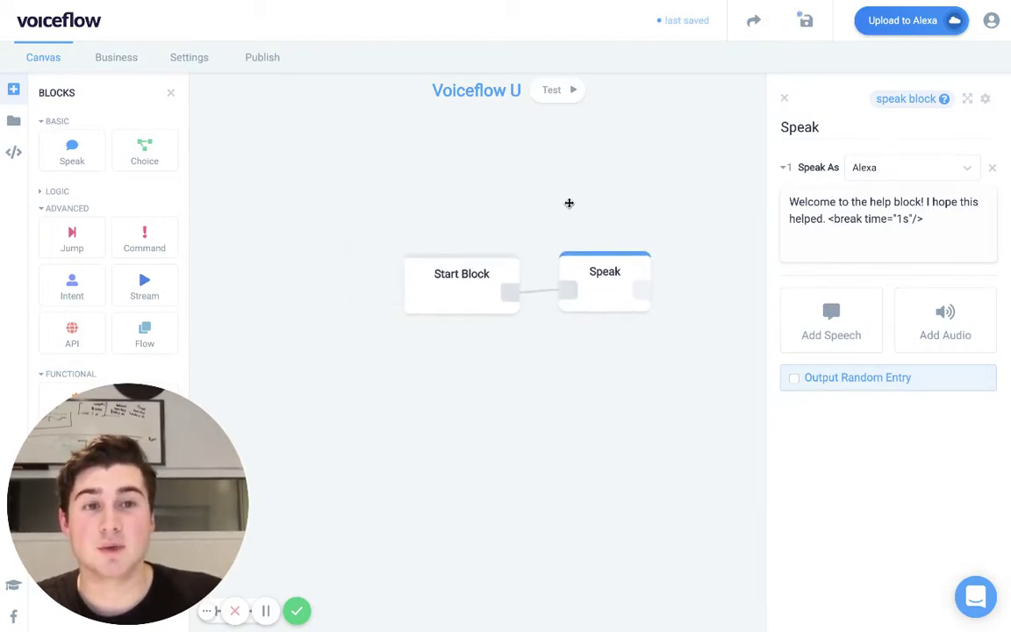
pyautogui.click(805, 23)
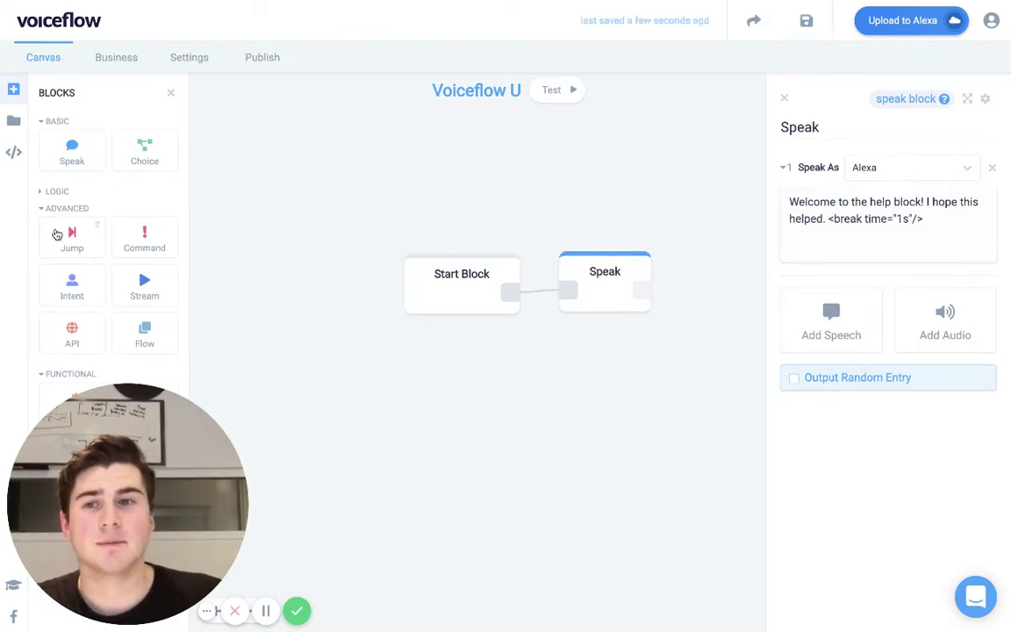
# Show the project's flow structure and return from the Help Command flow to the ROOT flow.
pyautogui.click(10, 121)
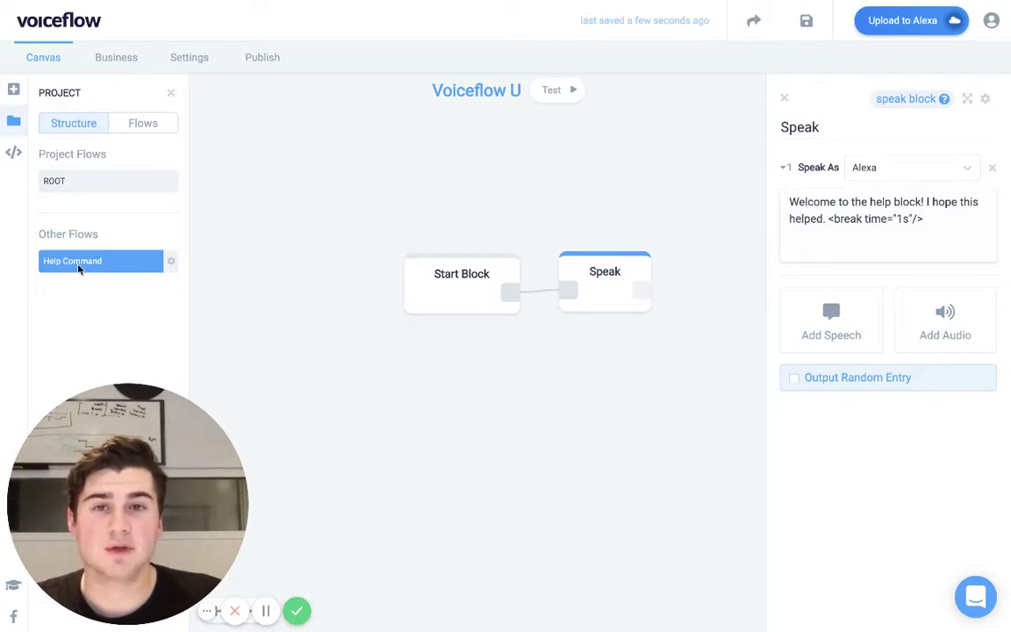
pyautogui.moveTo(381, 167); pyautogui.dragTo(272, 152)
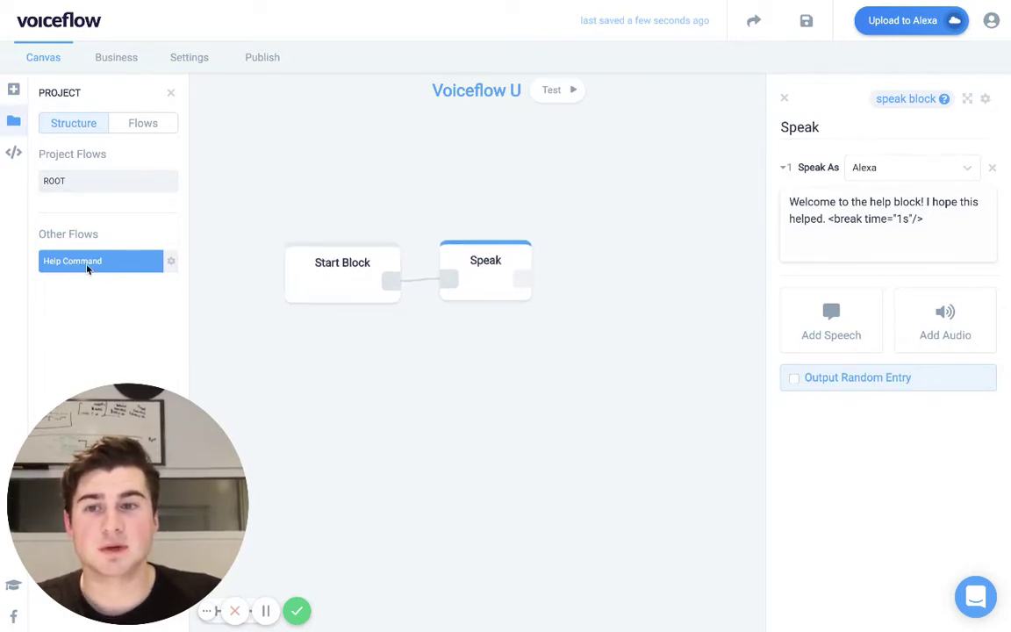
pyautogui.click(108, 185)
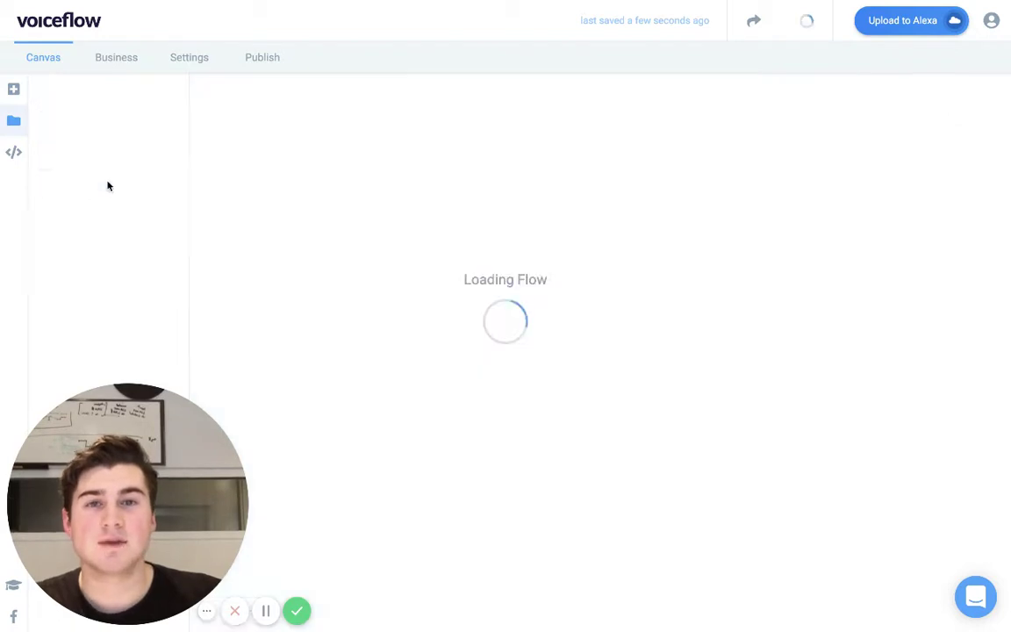
pyautogui.scroll(-3, 515, 212)
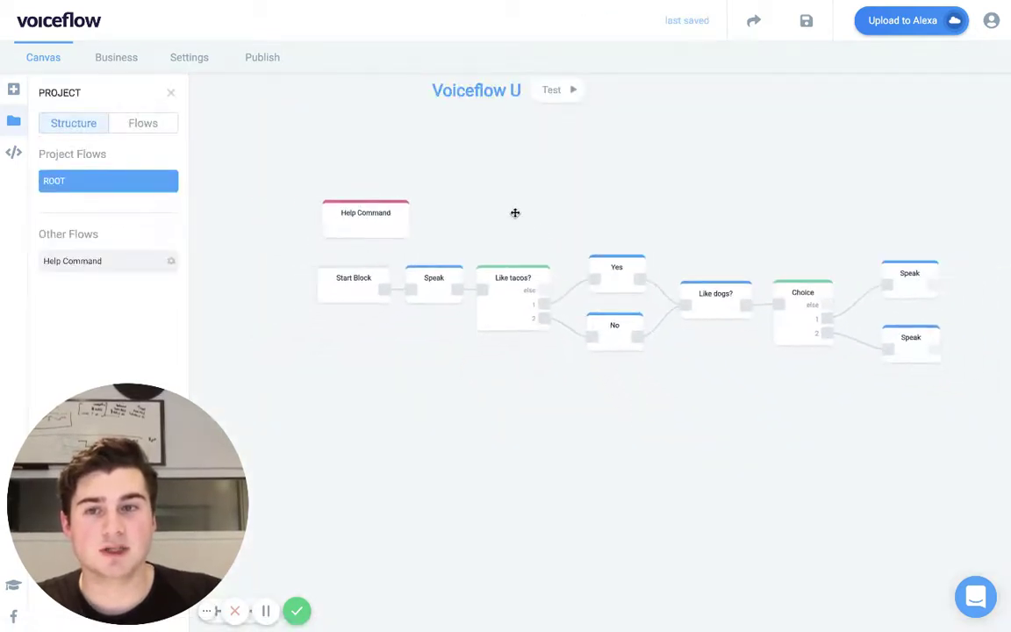
pyautogui.moveTo(515, 212); pyautogui.dragTo(475, 214)
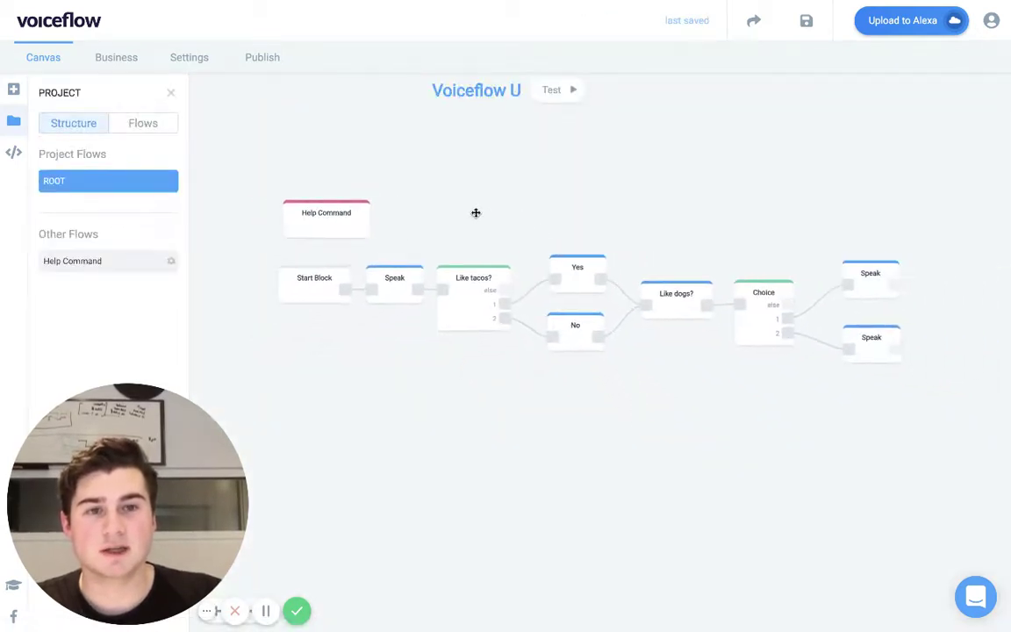
pyautogui.click(81, 261)
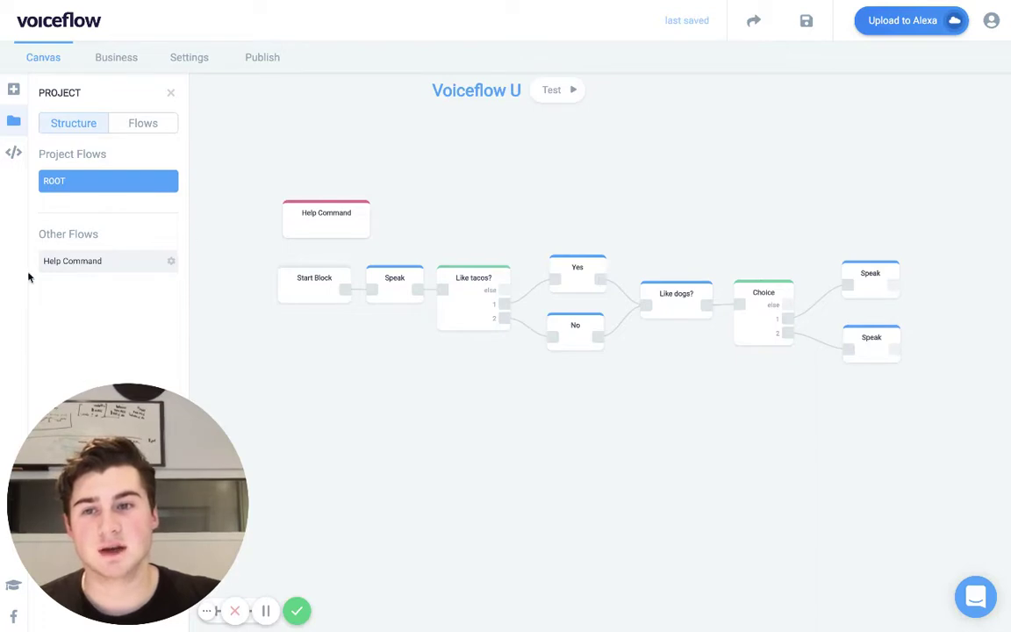
pyautogui.moveTo(508, 187); pyautogui.dragTo(485, 187)
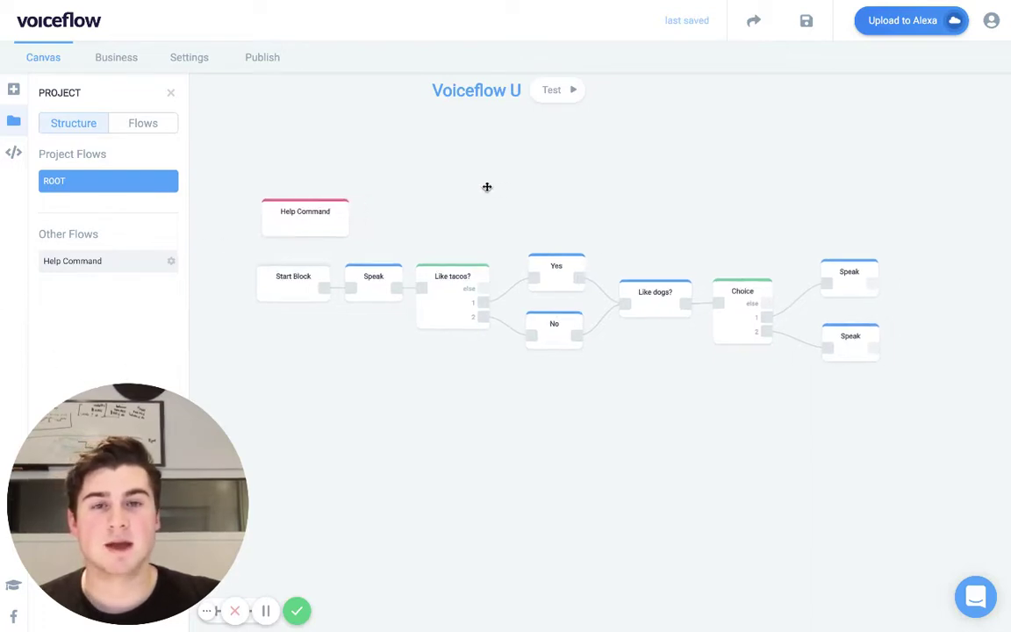
# Review the Help Command block's command intent and linked flow in the ROOT flow.
pyautogui.scroll(3, 485, 187)
pyautogui.click(301, 214)
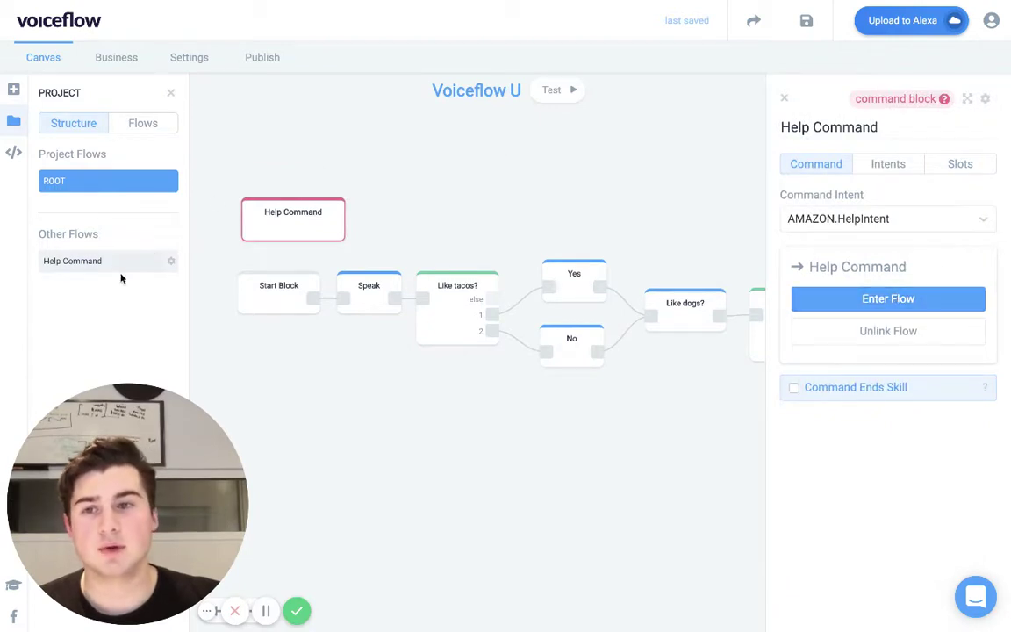
pyautogui.click(785, 99)
pyautogui.moveTo(666, 133); pyautogui.dragTo(634, 143)
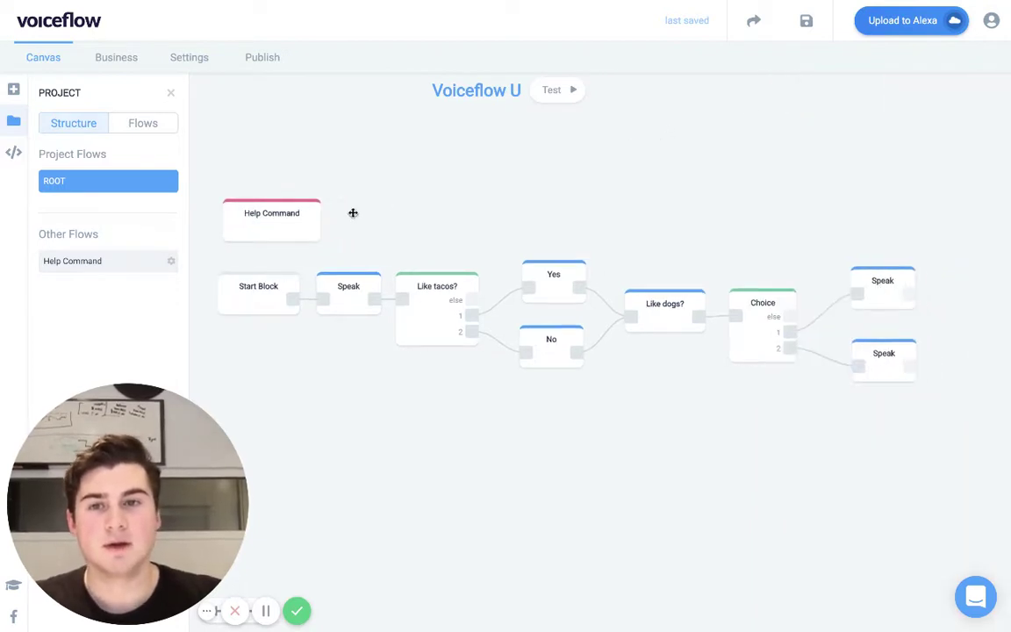
pyautogui.moveTo(290, 217); pyautogui.dragTo(282, 214)
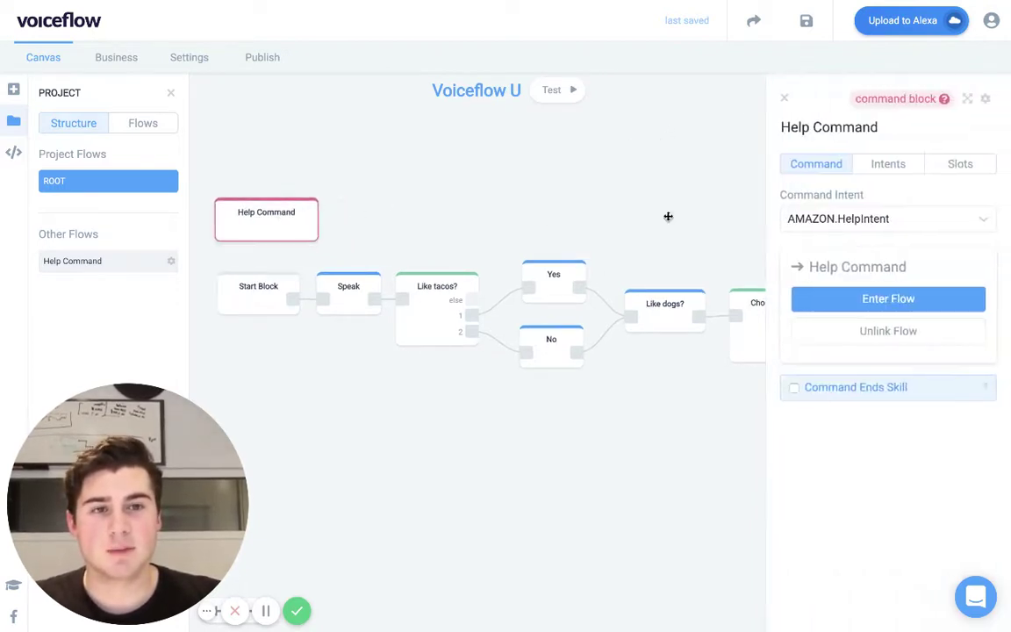
# Check the Speak block inside the Help Command flow and go back to the ROOT flow.
pyautogui.click(92, 262)
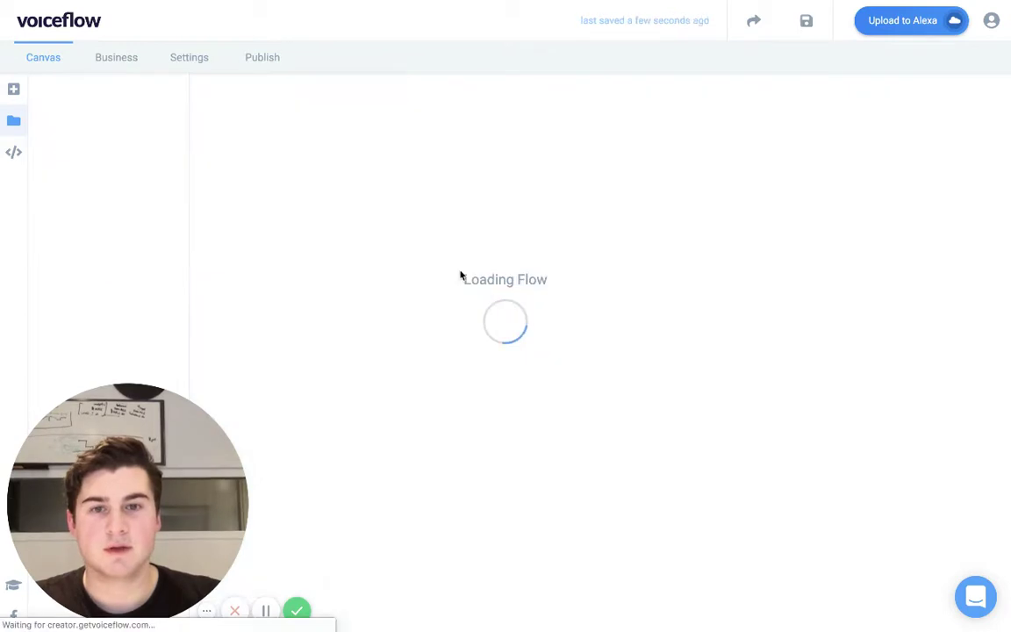
pyautogui.click(473, 275)
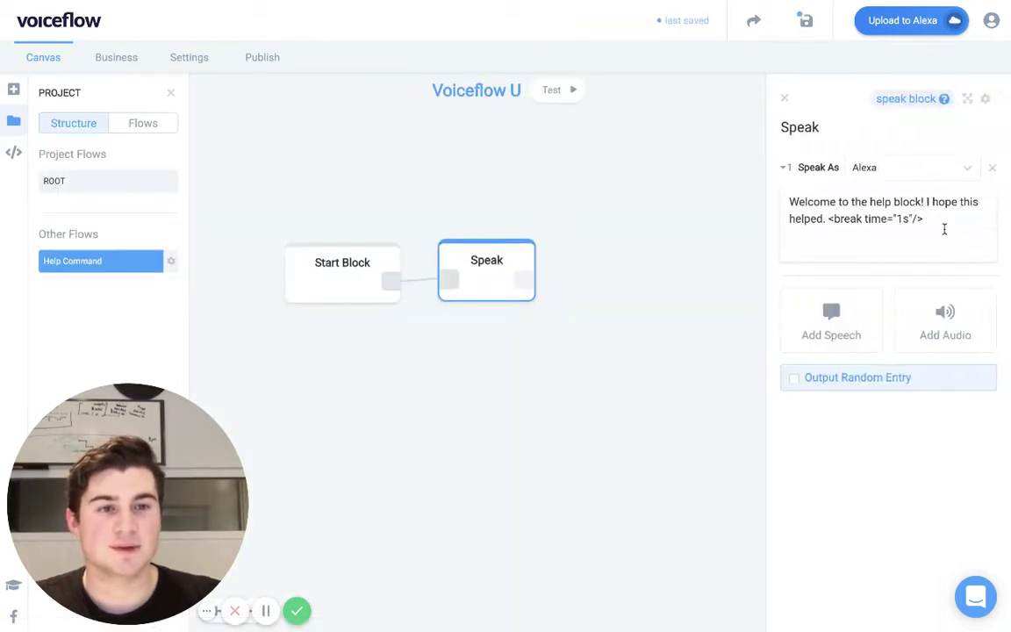
pyautogui.click(50, 179)
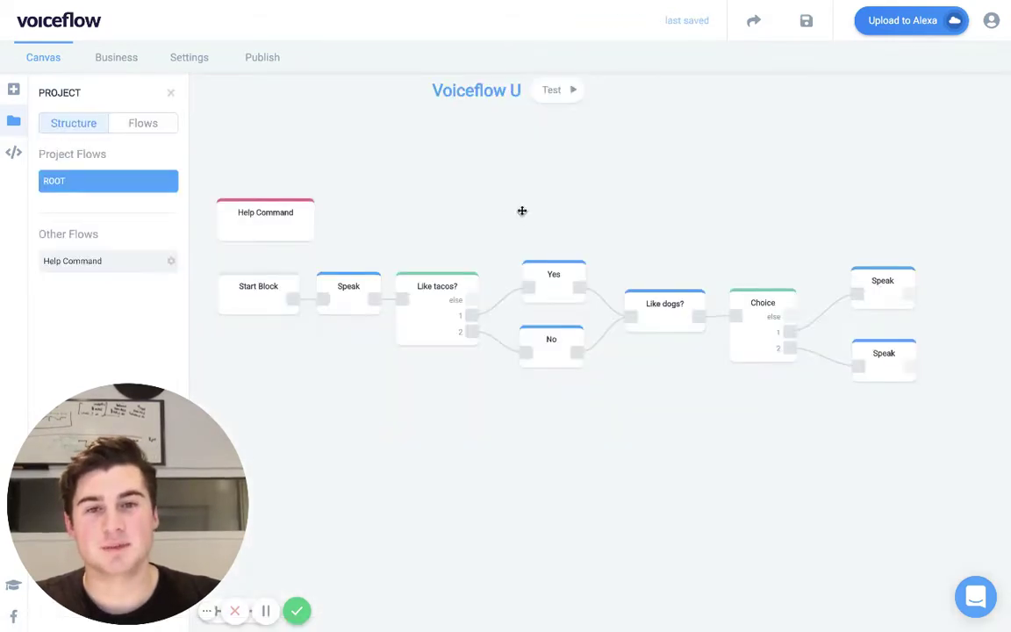
# Save the project and upload it to Alexa, closing the Update Skill dialog when it is done.
pyautogui.scroll(-2, 442, 198)
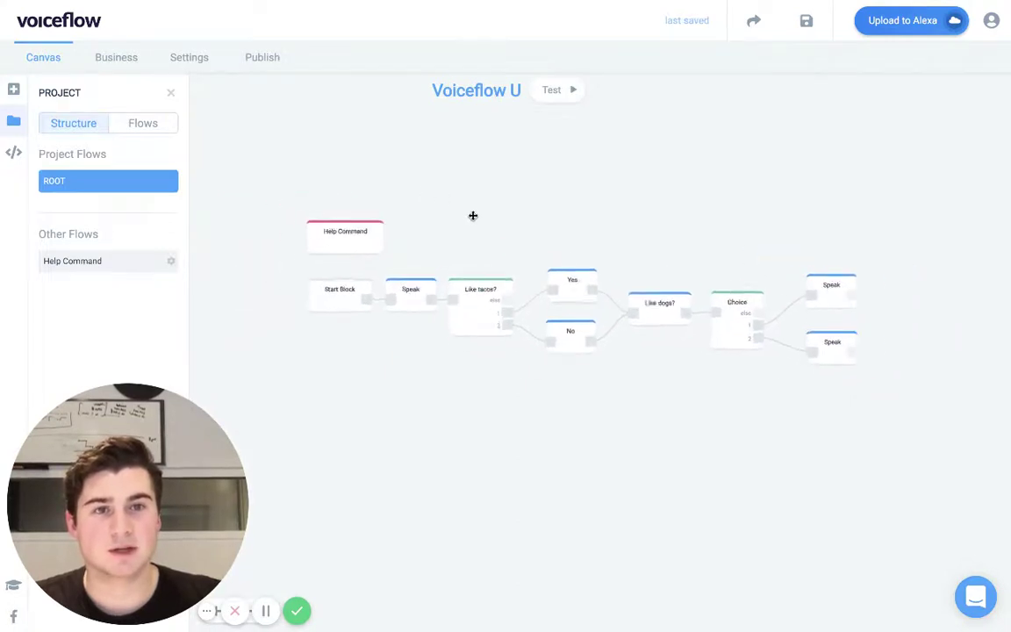
pyautogui.click(805, 20)
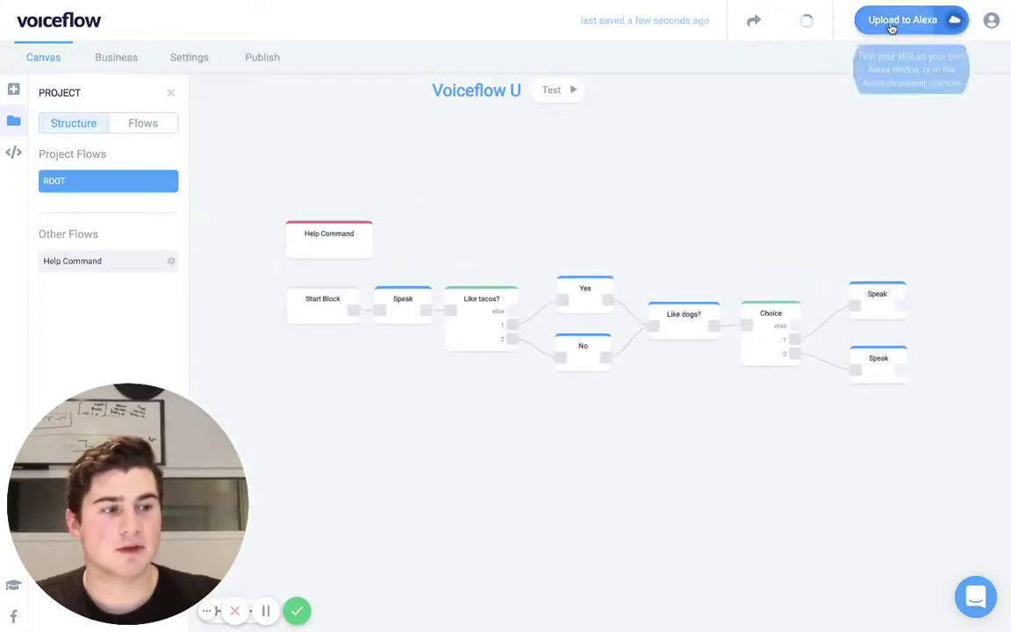
pyautogui.click(891, 25)
pyautogui.click(505, 333)
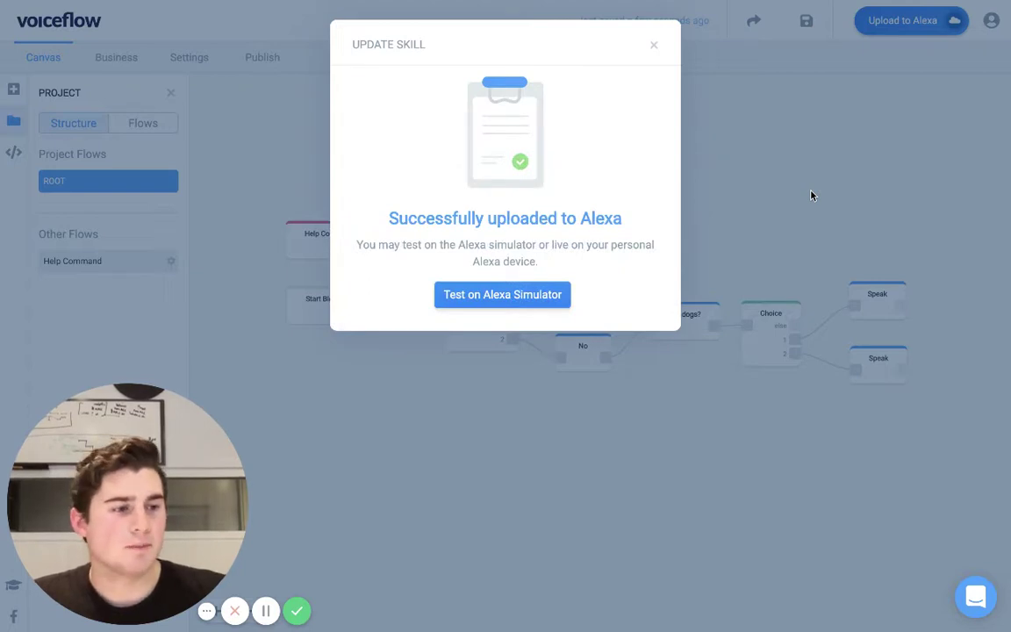
pyautogui.click(654, 46)
pyautogui.scroll(3, 659, 171)
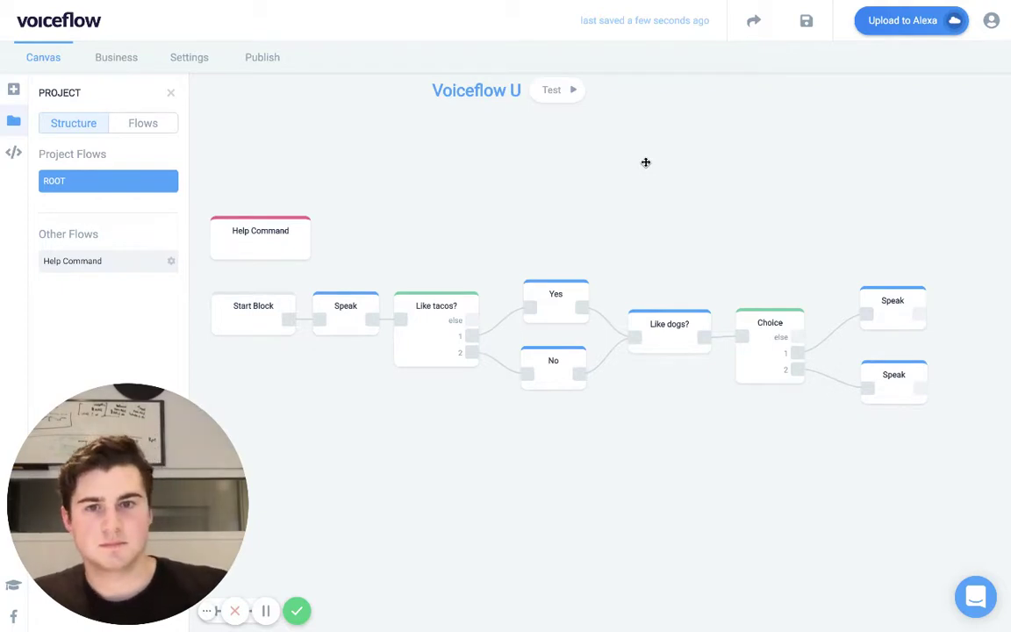
pyautogui.scroll(-1, 616, 196)
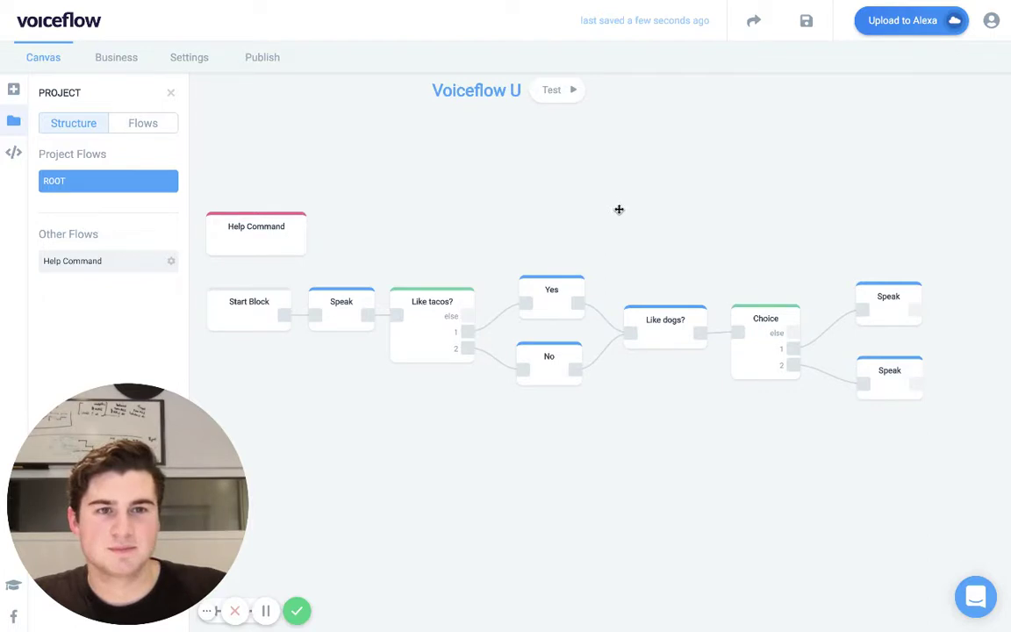
pyautogui.moveTo(628, 214); pyautogui.dragTo(622, 202)
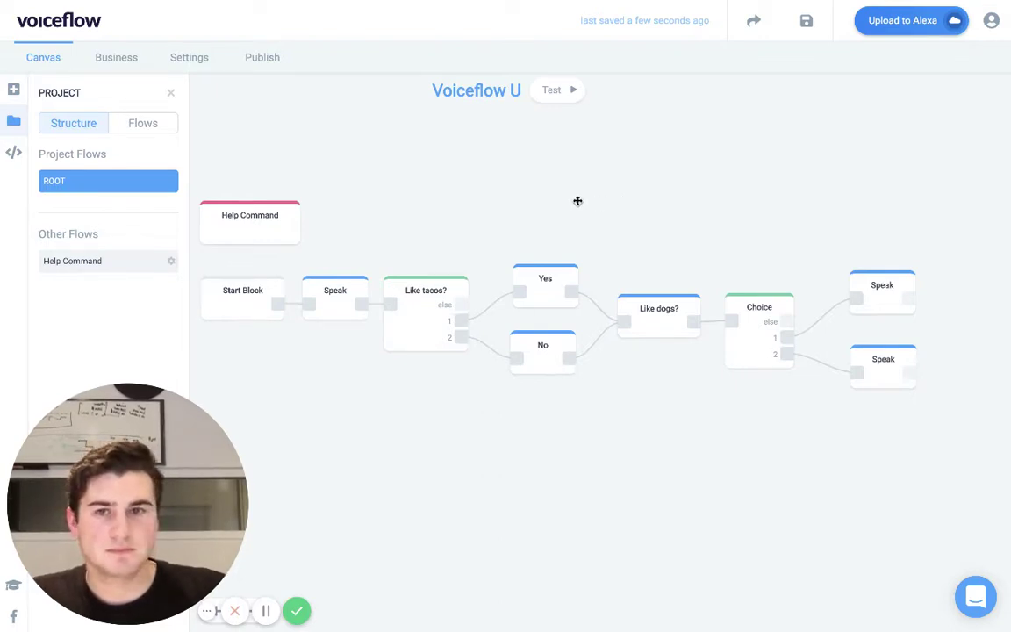
pyautogui.moveTo(577, 199); pyautogui.dragTo(591, 199)
pyautogui.scroll(-1, 590, 199)
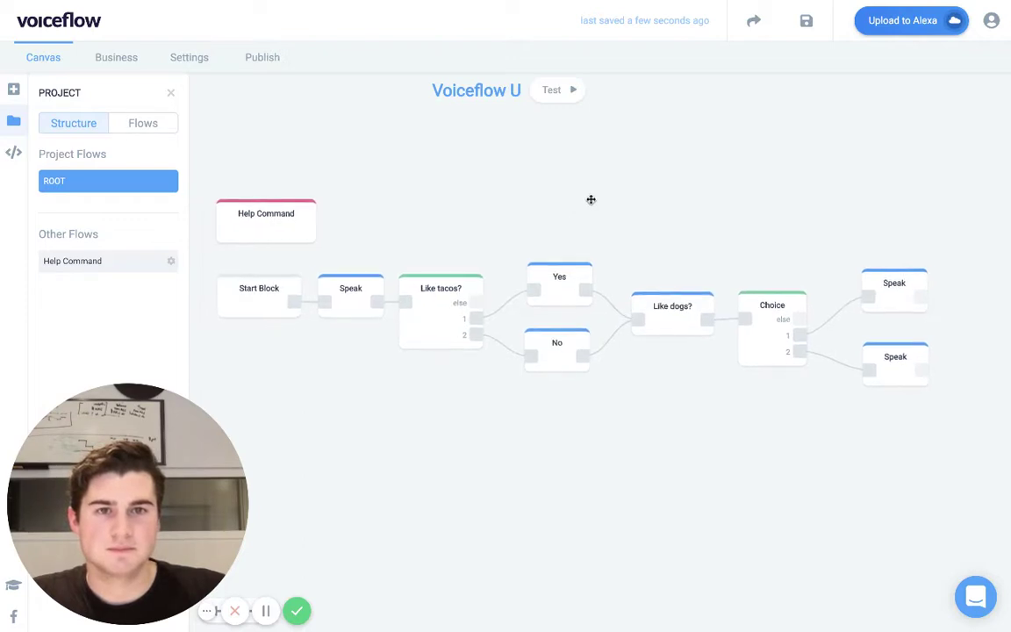
pyautogui.scroll(-1, 648, 203)
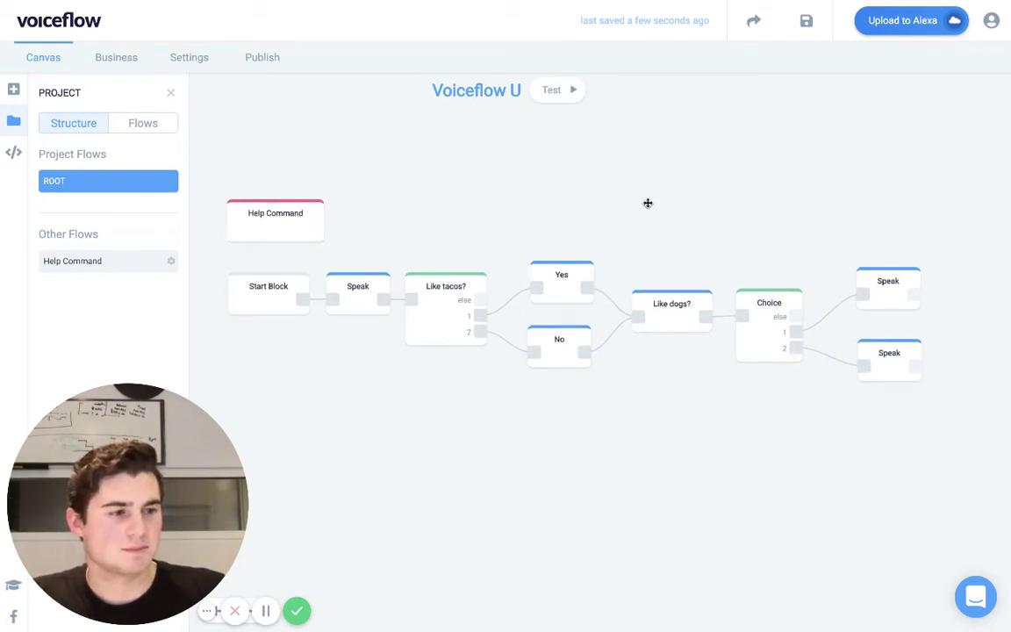
pyautogui.scroll(3, 645, 214)
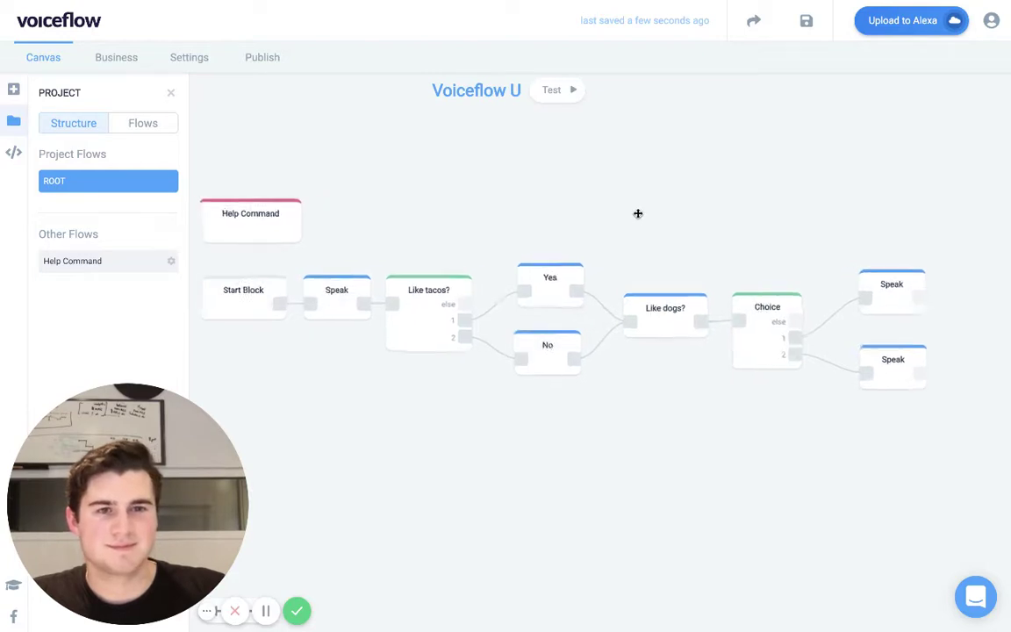
pyautogui.scroll(-3, 645, 214)
pyautogui.scroll(2, 646, 212)
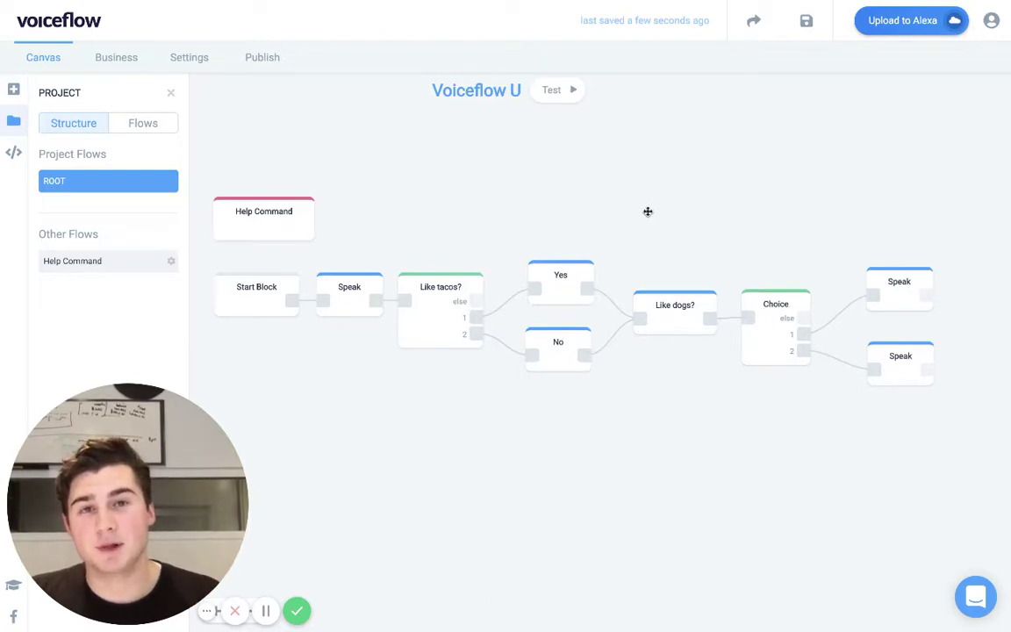
pyautogui.hscroll(-1, 586, 205)
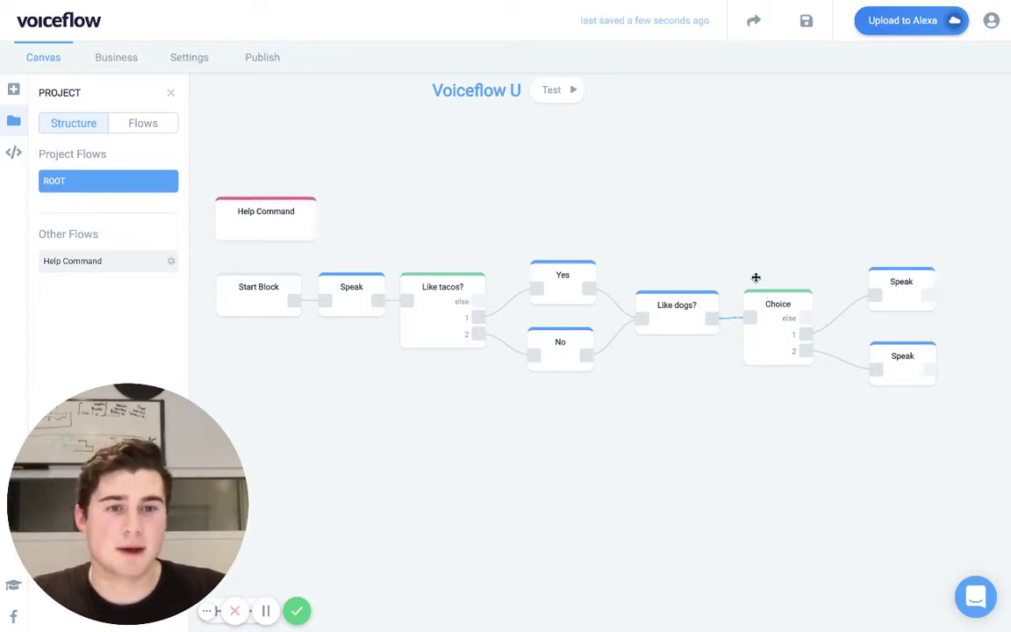
pyautogui.scroll(3, 760, 274)
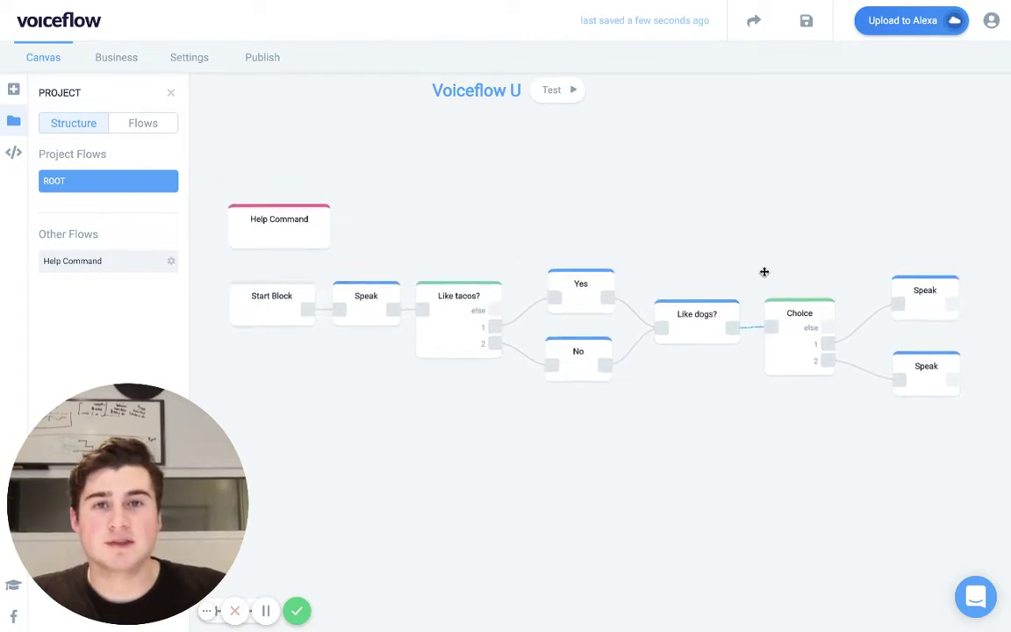
pyautogui.scroll(-2, 762, 272)
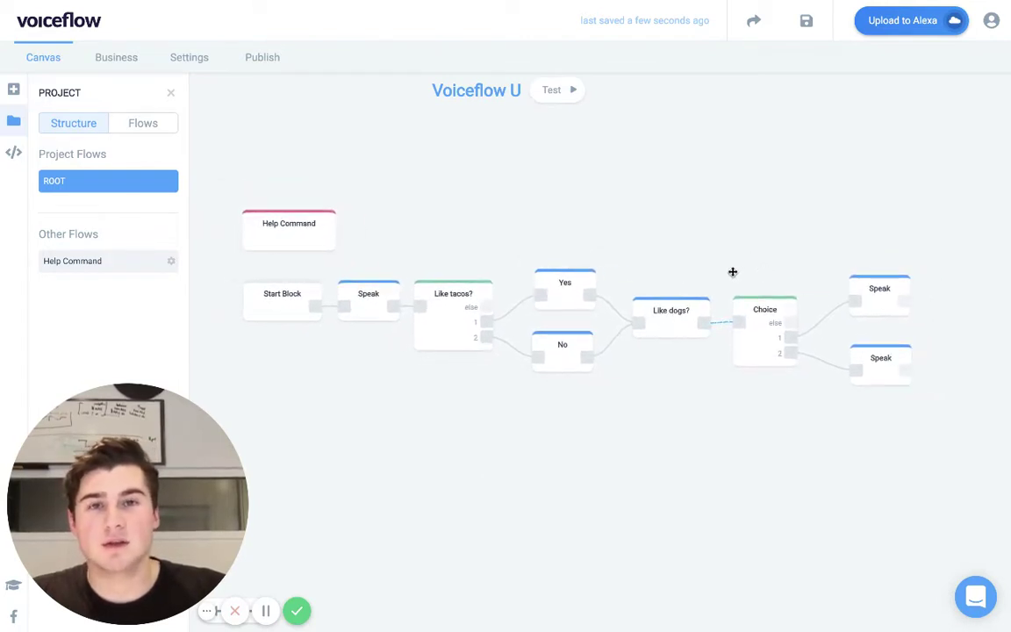
pyautogui.scroll(1, 733, 272)
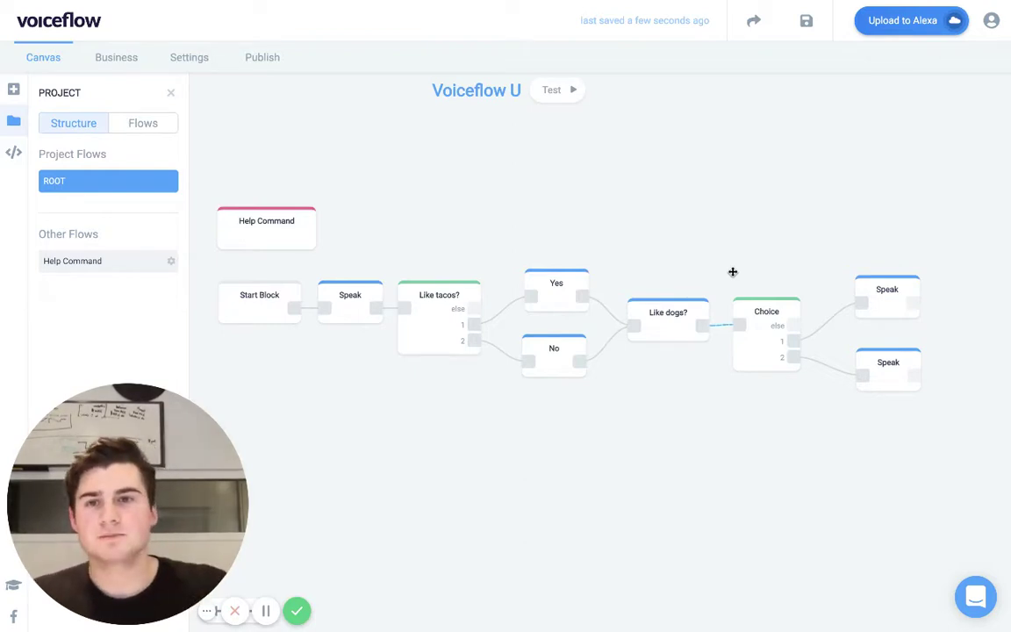
pyautogui.moveTo(654, 259); pyautogui.dragTo(649, 257)
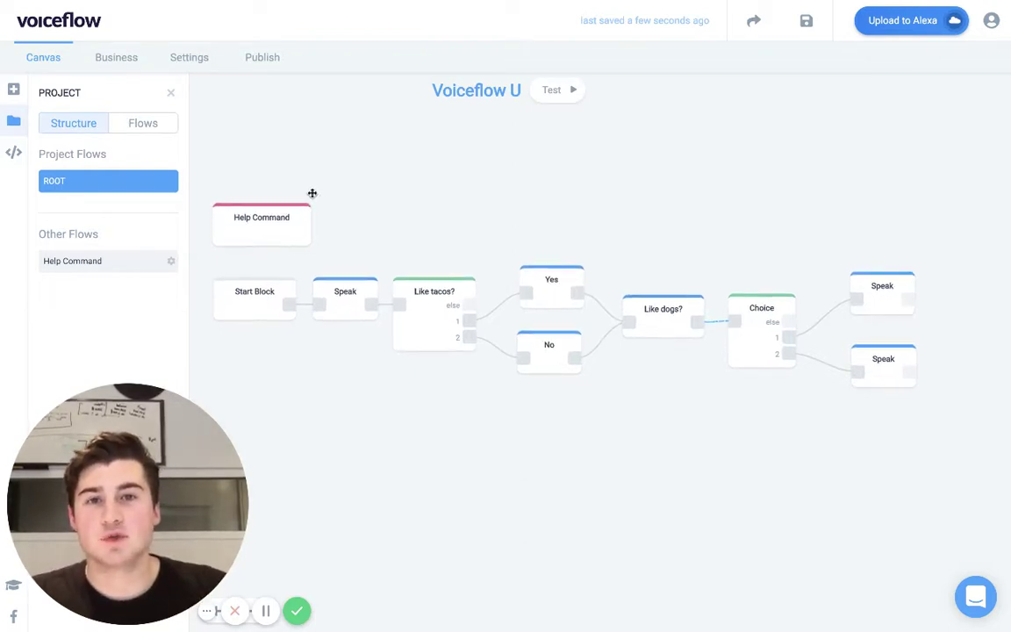
pyautogui.moveTo(336, 190); pyautogui.dragTo(336, 196)
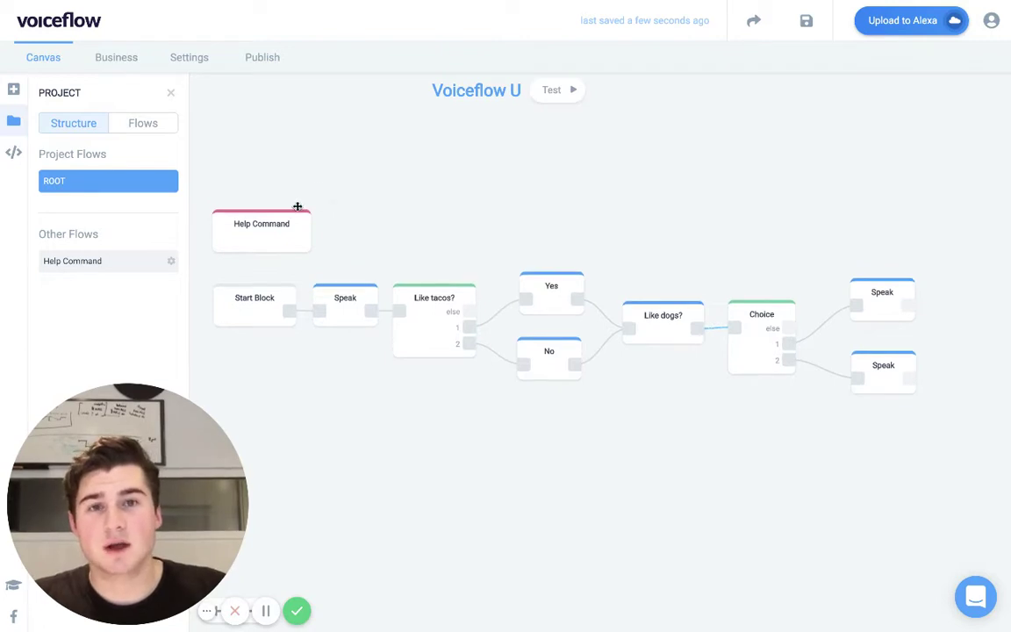
# Reopen the Help Command block's settings to examine how the command leads into its own flow.
pyautogui.click(228, 223)
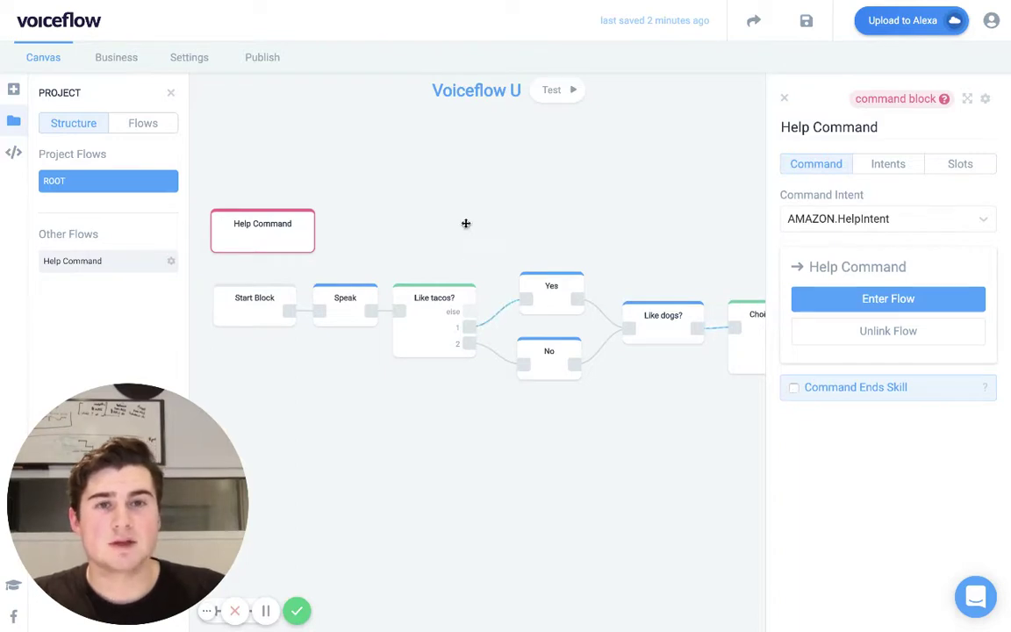
pyautogui.moveTo(458, 208); pyautogui.dragTo(467, 261)
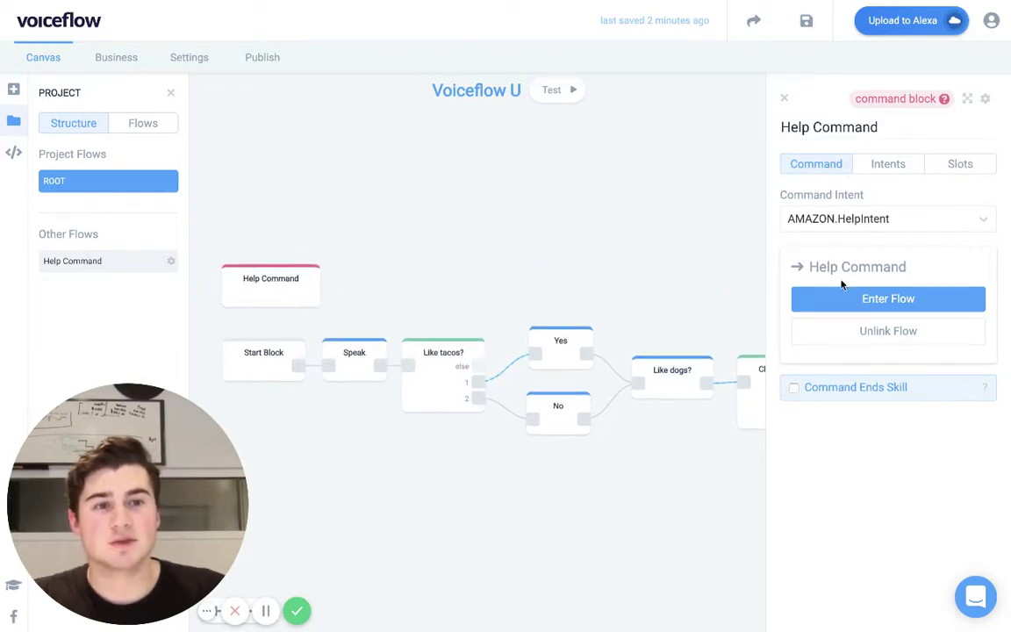
pyautogui.scroll(-3, 632, 239)
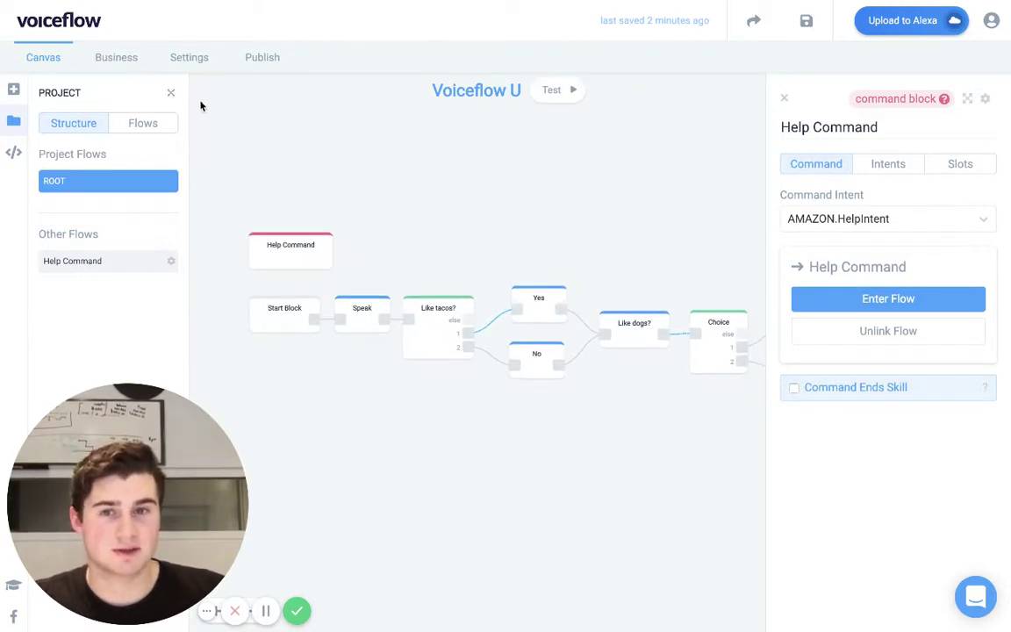
# Add a Command block above Help Command, set its intent to AMAZON.StopIntent and make the command end the skill.
pyautogui.click(14, 93)
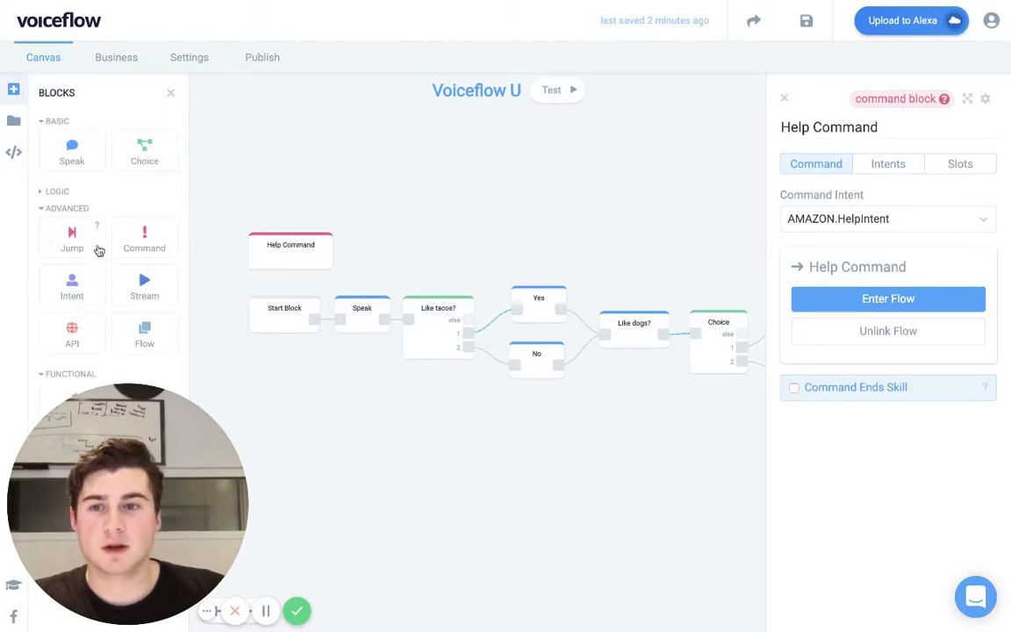
pyautogui.moveTo(143, 239); pyautogui.dragTo(285, 196)
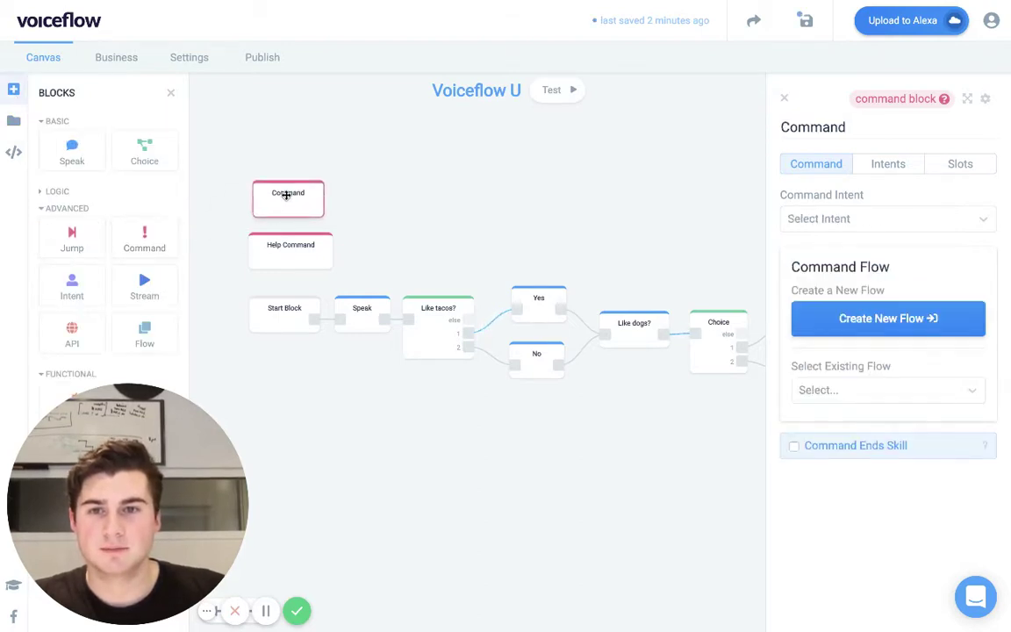
pyautogui.click(856, 221)
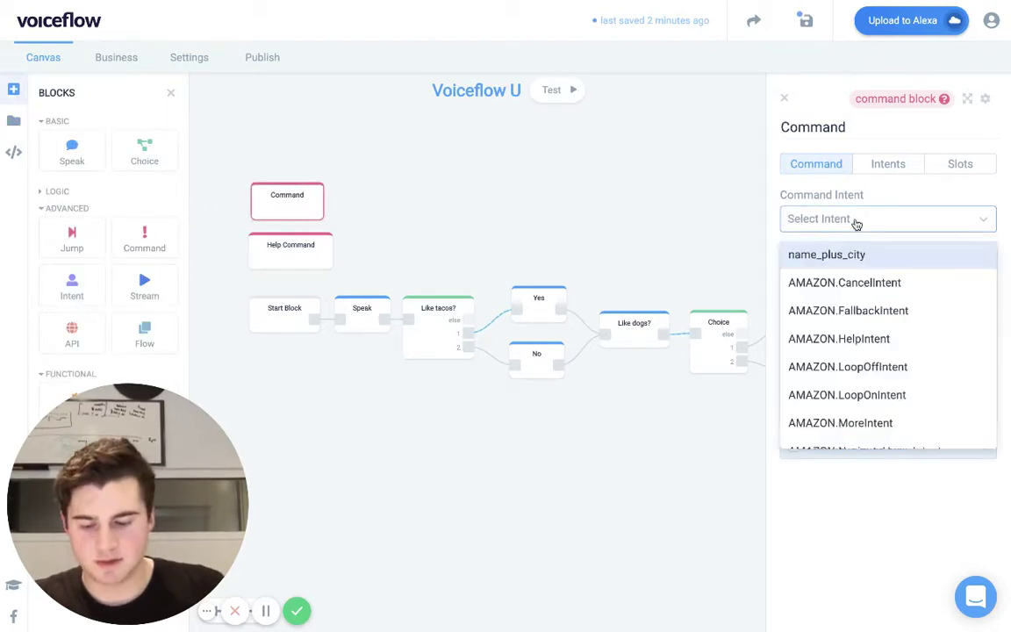
pyautogui.write('stop')
pyautogui.press('Return')
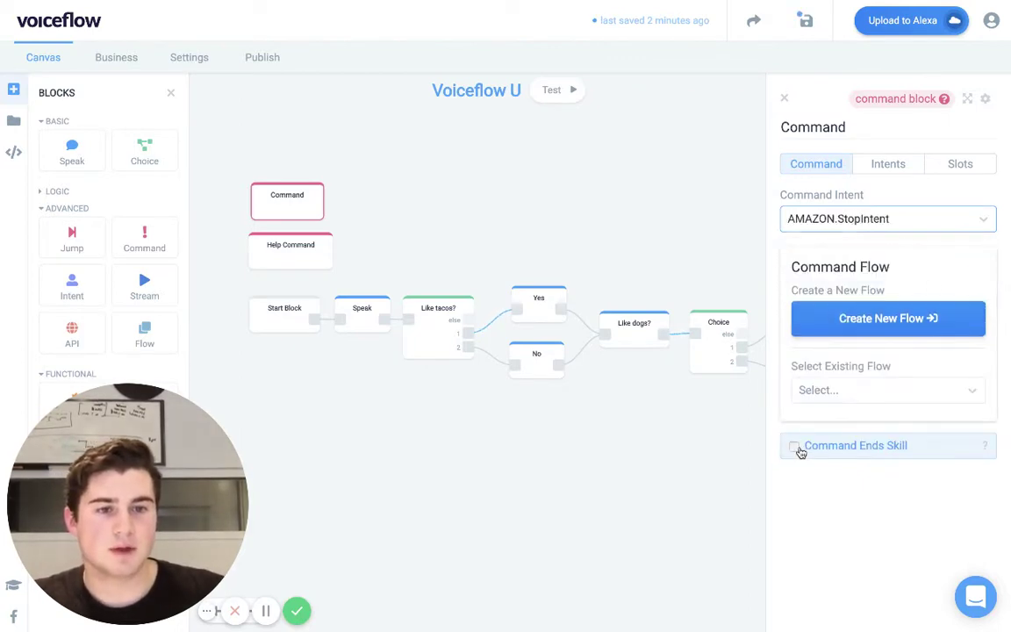
pyautogui.click(794, 446)
# Create a new flow for the command, with the Start Block linked to a Speak block saying "Goodbye! We will see you tomorrow.".
pyautogui.click(869, 319)
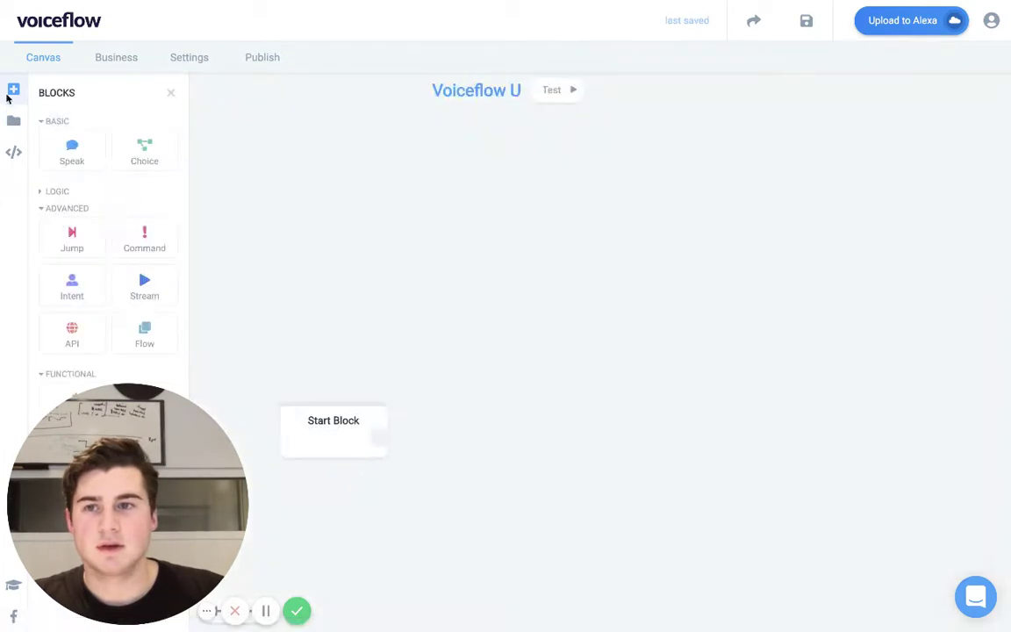
pyautogui.moveTo(72, 151); pyautogui.dragTo(524, 250)
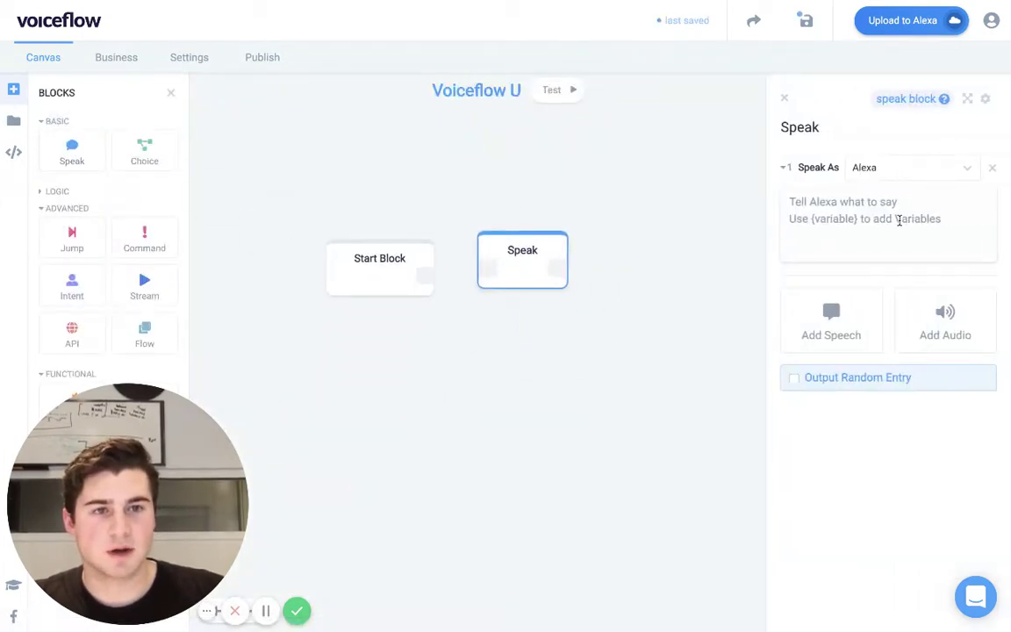
pyautogui.click(899, 220)
pyautogui.write('Go')
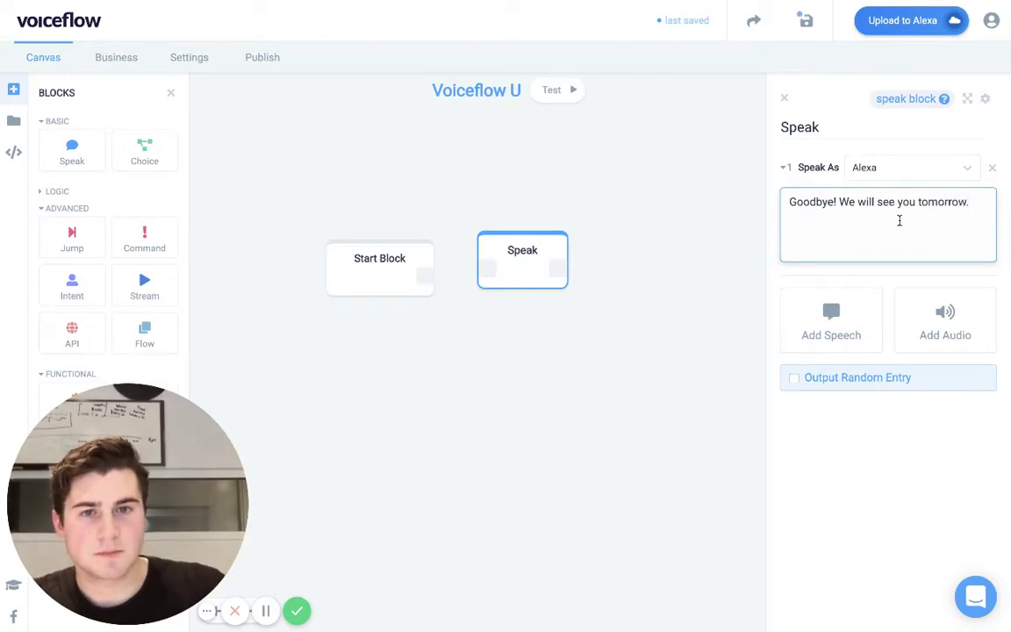
pyautogui.moveTo(426, 276); pyautogui.dragTo(481, 274)
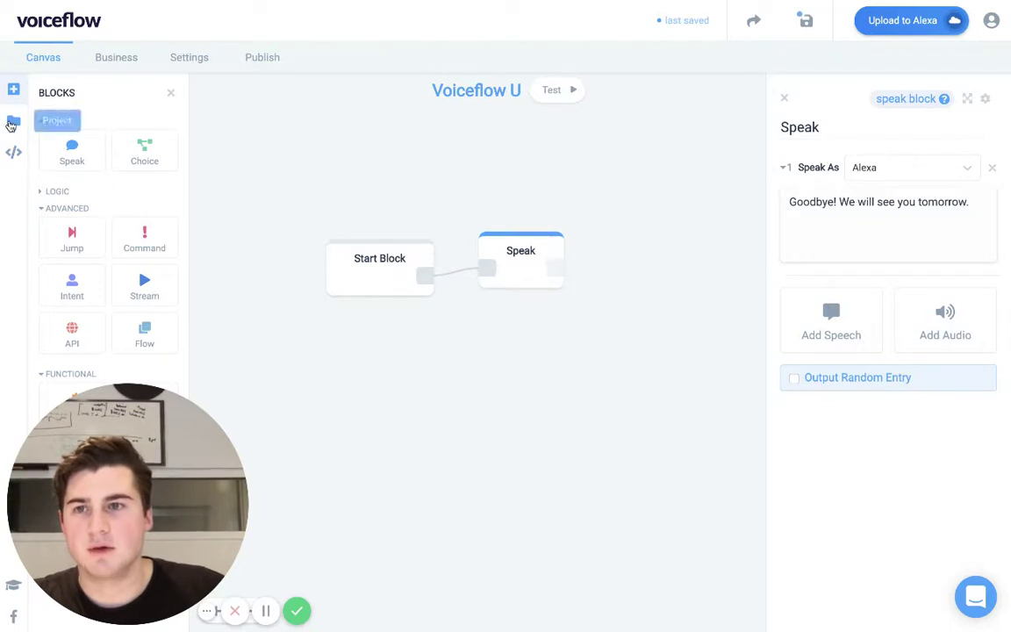
# Rename the new flow "Stop command" and save the project.
pyautogui.click(12, 123)
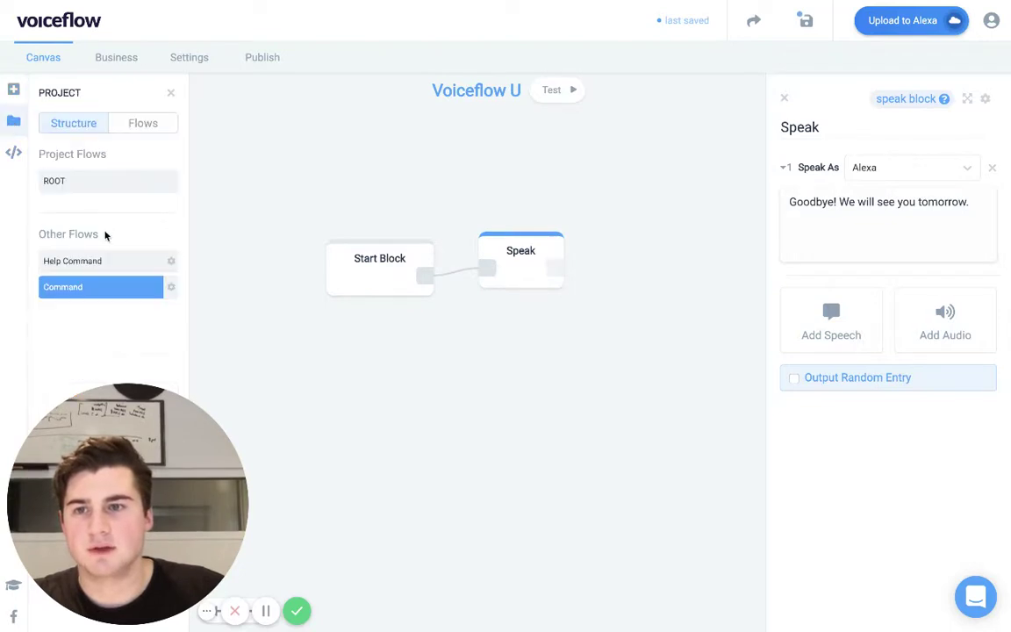
pyautogui.click(170, 289)
pyautogui.click(130, 340)
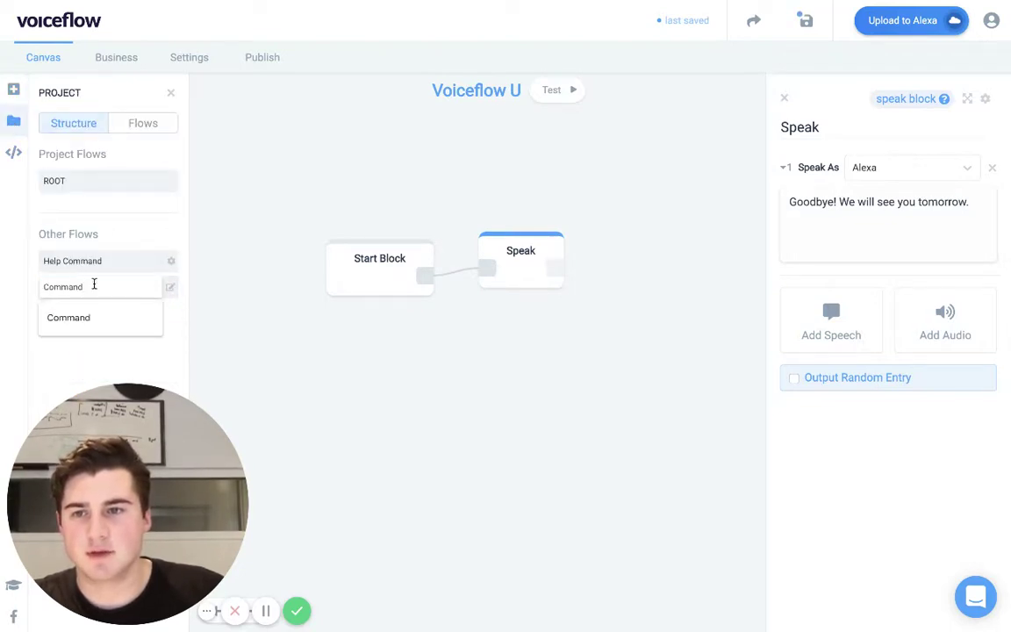
pyautogui.moveTo(93, 286); pyautogui.dragTo(35, 287)
pyautogui.write('Stop c')
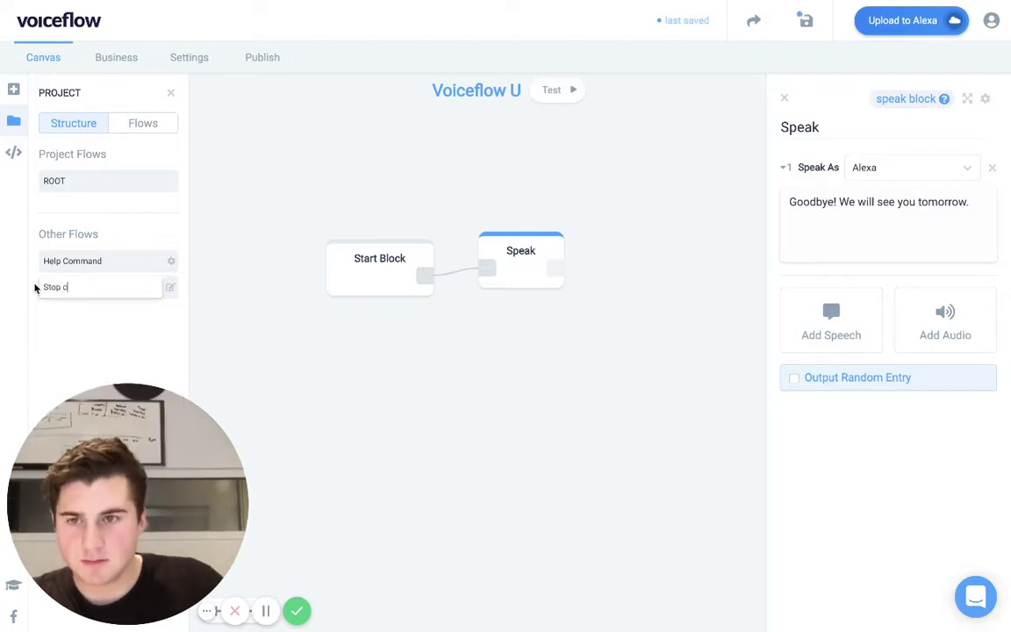
pyautogui.click(169, 288)
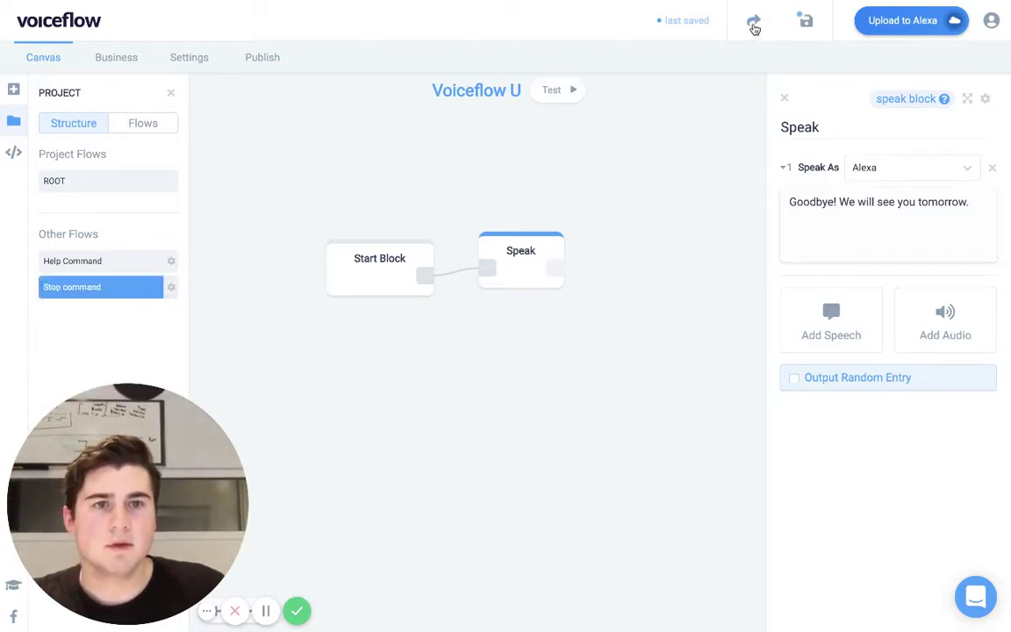
pyautogui.click(805, 20)
# Return to the ROOT flow and rename the new command block "Stop command".
pyautogui.click(110, 182)
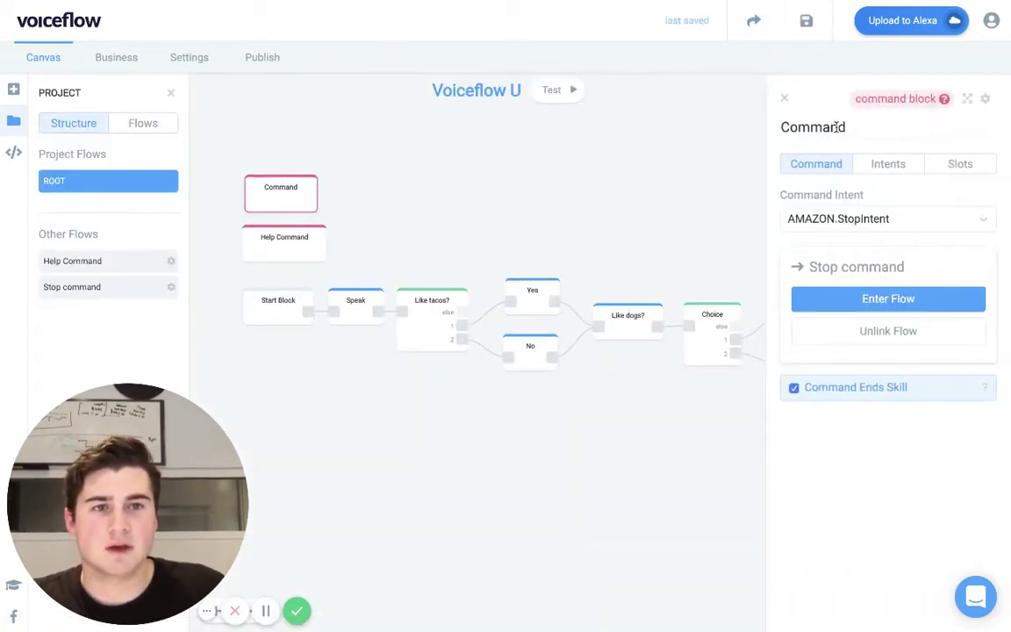
pyautogui.click(778, 127)
pyautogui.write('Stop')
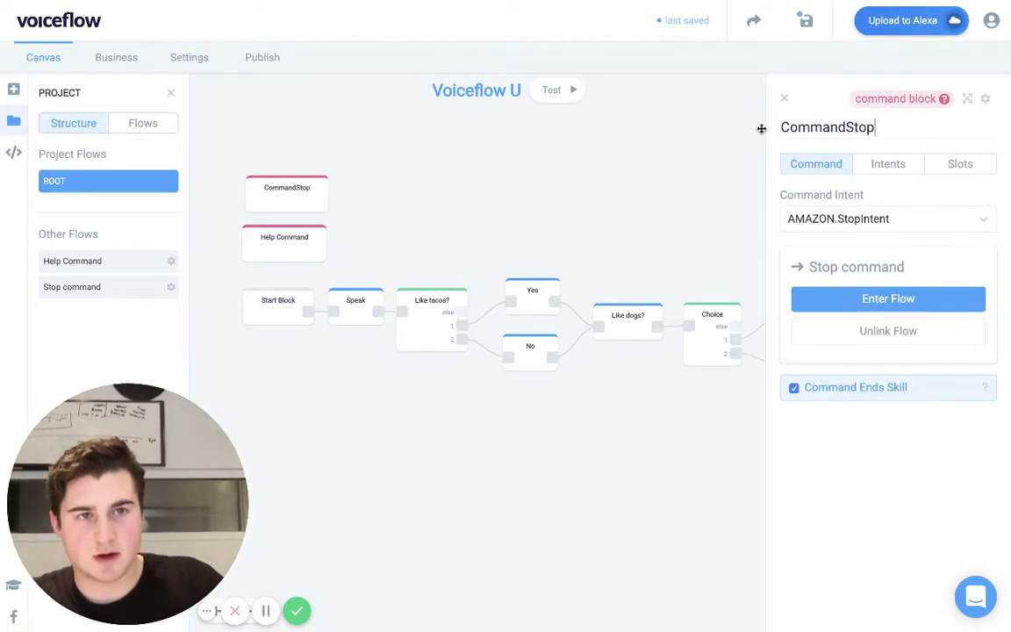
pyautogui.press('BackSpace')
pyautogui.press('BackSpace')
pyautogui.press('BackSpace')
pyautogui.press('BackSpace')
pyautogui.press('BackSpace')
pyautogui.press('BackSpace')
pyautogui.press('BackSpace')
pyautogui.press('BackSpace')
pyautogui.press('BackSpace')
pyautogui.press('BackSpace')
pyautogui.press('BackSpace')
pyautogui.write('S')
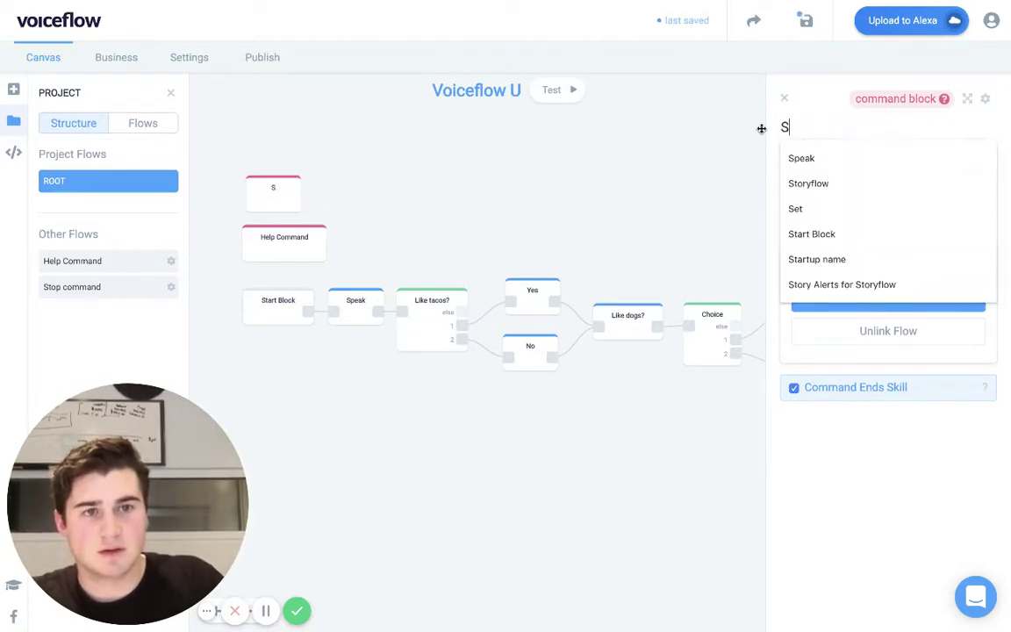
pyautogui.write('top command')
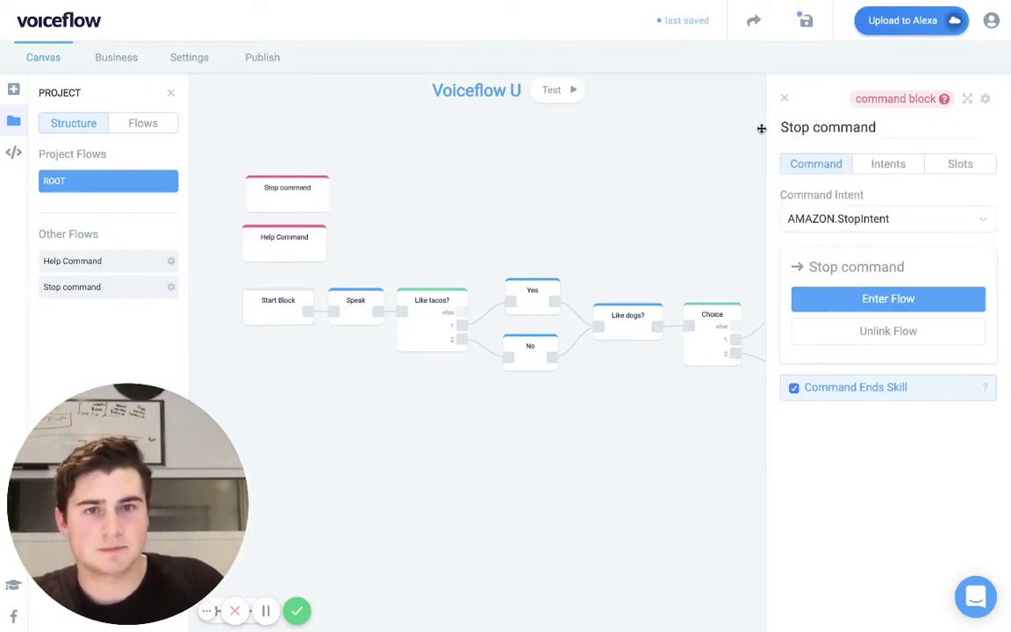
# Save the project with the Stop command block placed above Help Command, and close the block's settings.
pyautogui.scroll(-3, 530, 184)
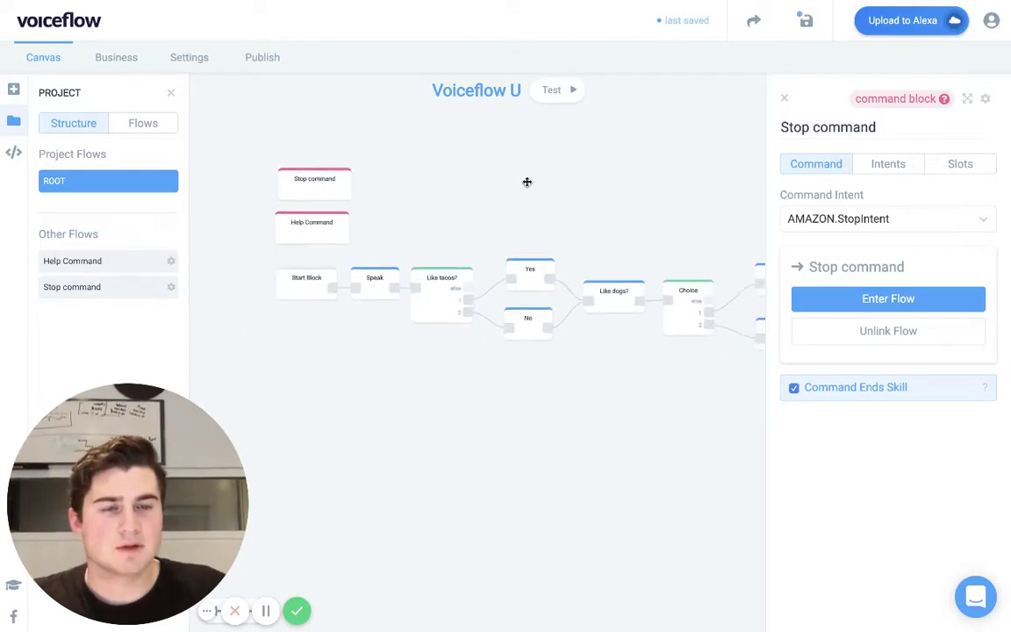
pyautogui.moveTo(527, 182); pyautogui.dragTo(478, 210)
pyautogui.scroll(-2, 478, 210)
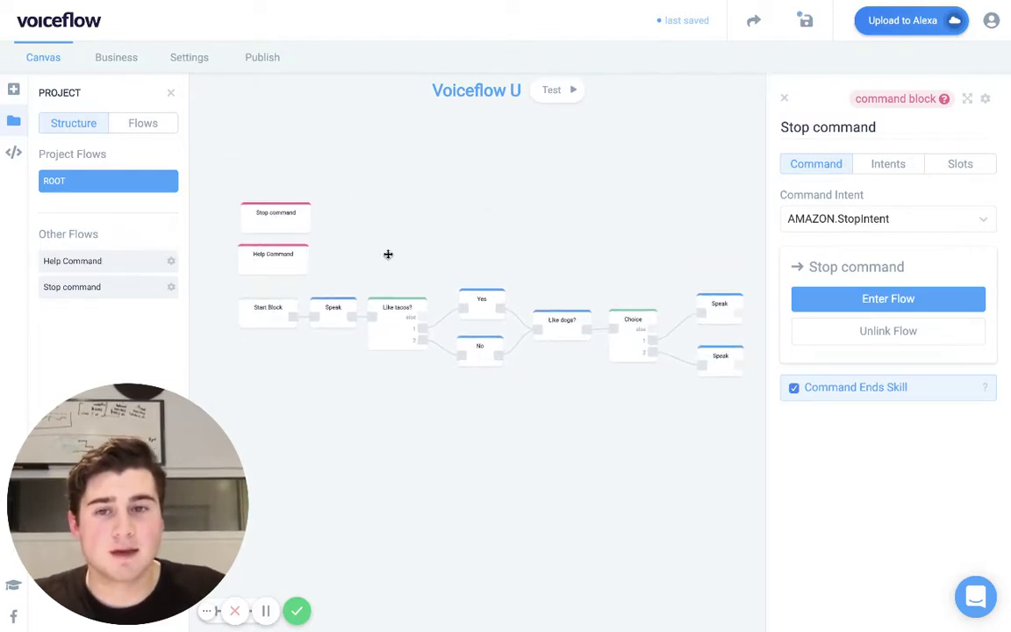
pyautogui.click(271, 219)
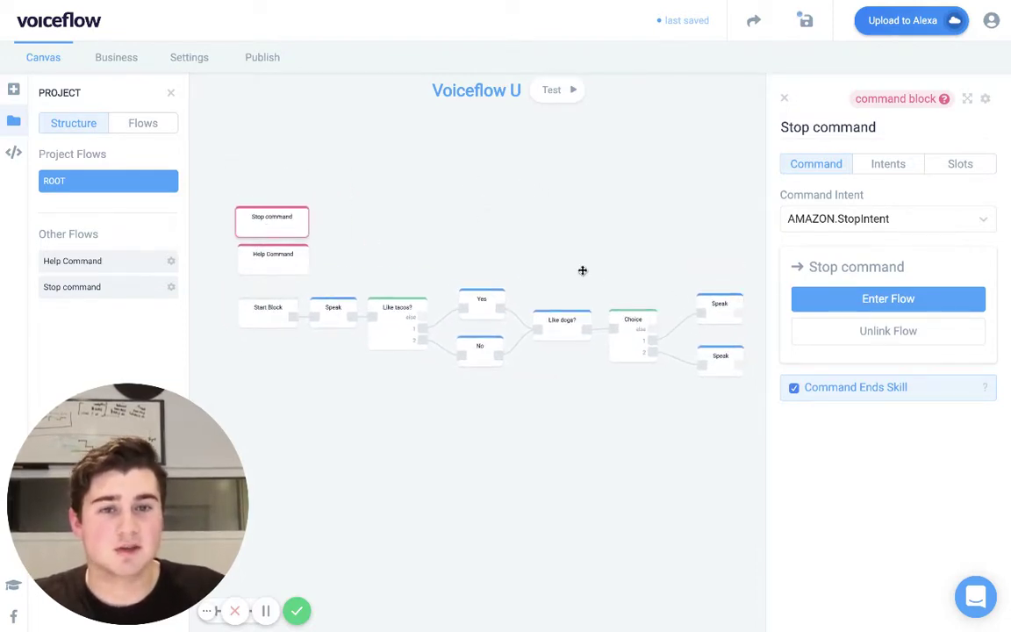
pyautogui.click(803, 21)
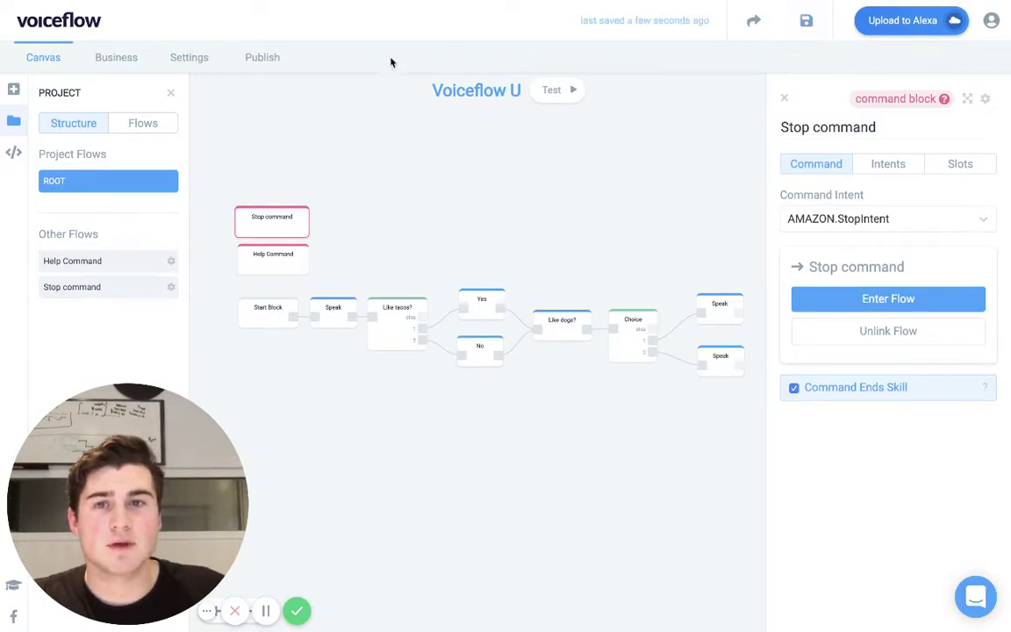
pyautogui.click(785, 97)
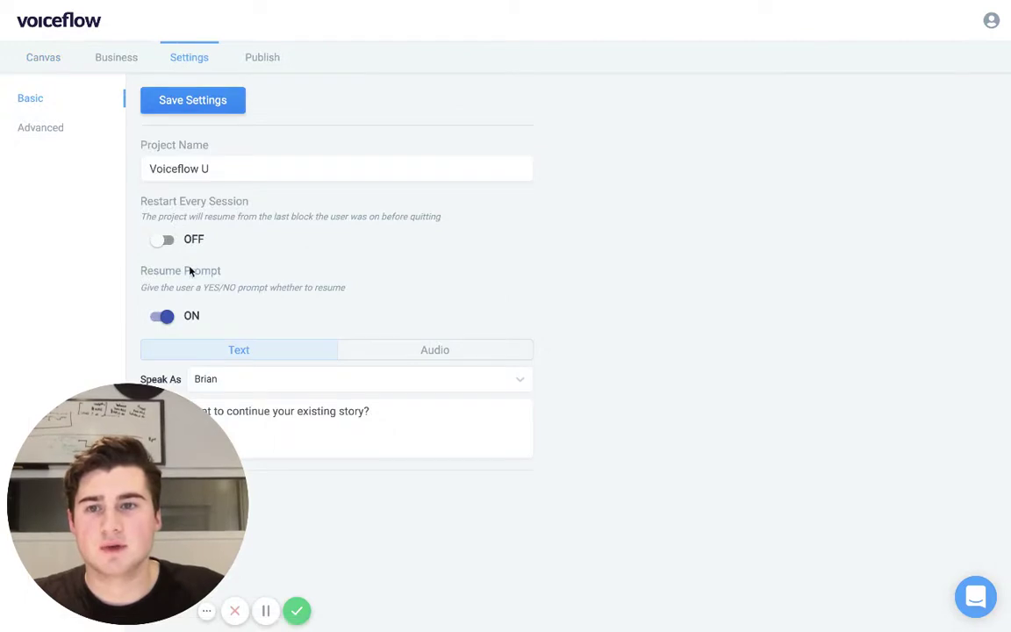
# Turn on Restart Every Session in the project settings, save the settings and return to the canvas.
pyautogui.click(162, 239)
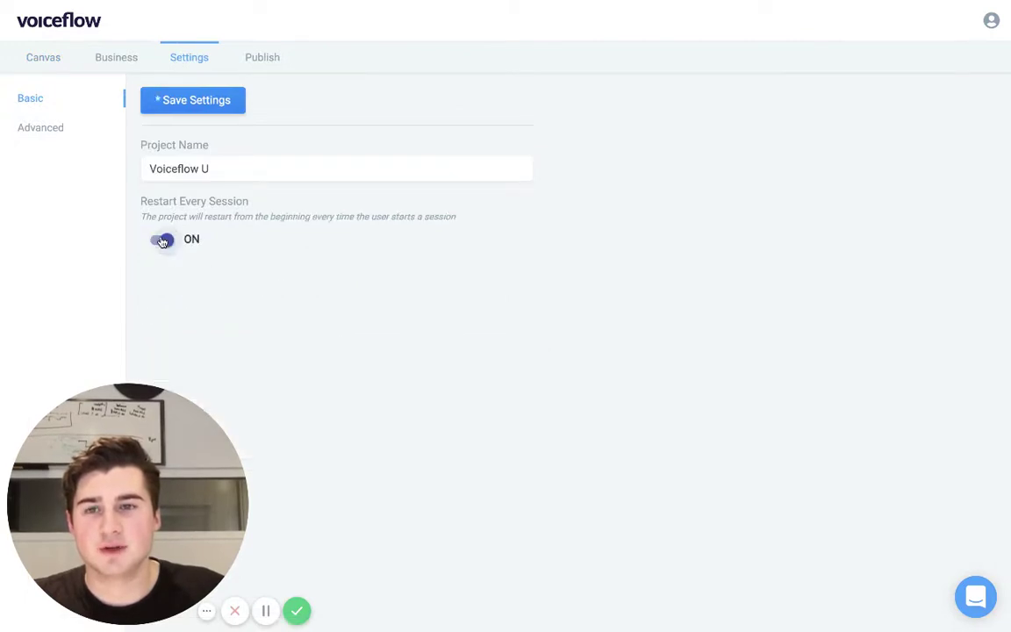
pyautogui.click(211, 101)
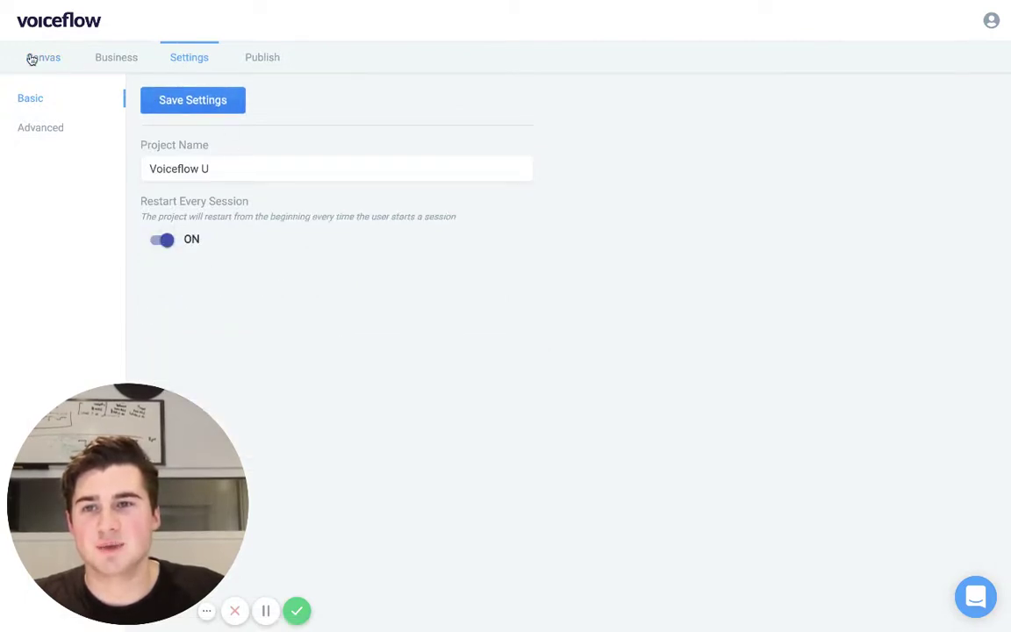
pyautogui.click(50, 61)
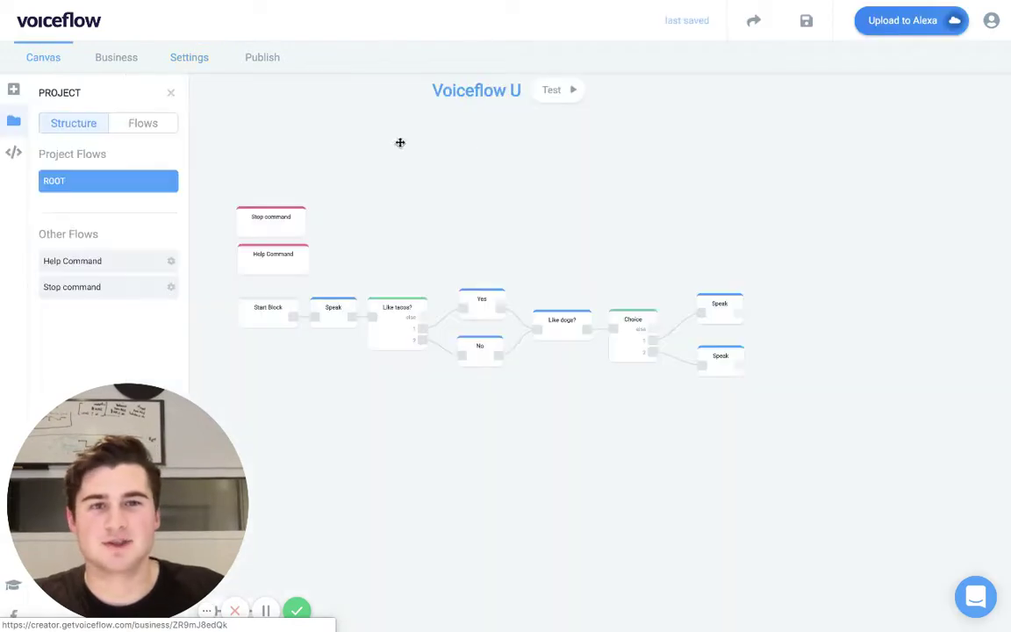
# Upload the updated project to Alexa and close the Update Skill dialog when the upload is done.
pyautogui.moveTo(501, 183); pyautogui.dragTo(564, 182)
pyautogui.scroll(2, 588, 178)
pyautogui.scroll(2, 588, 178)
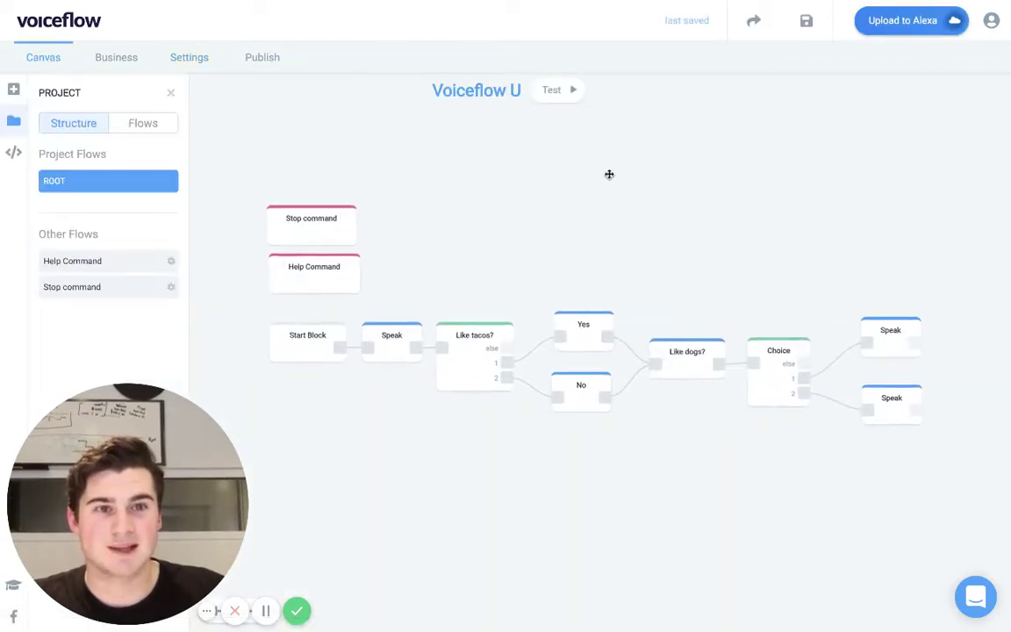
pyautogui.click(906, 21)
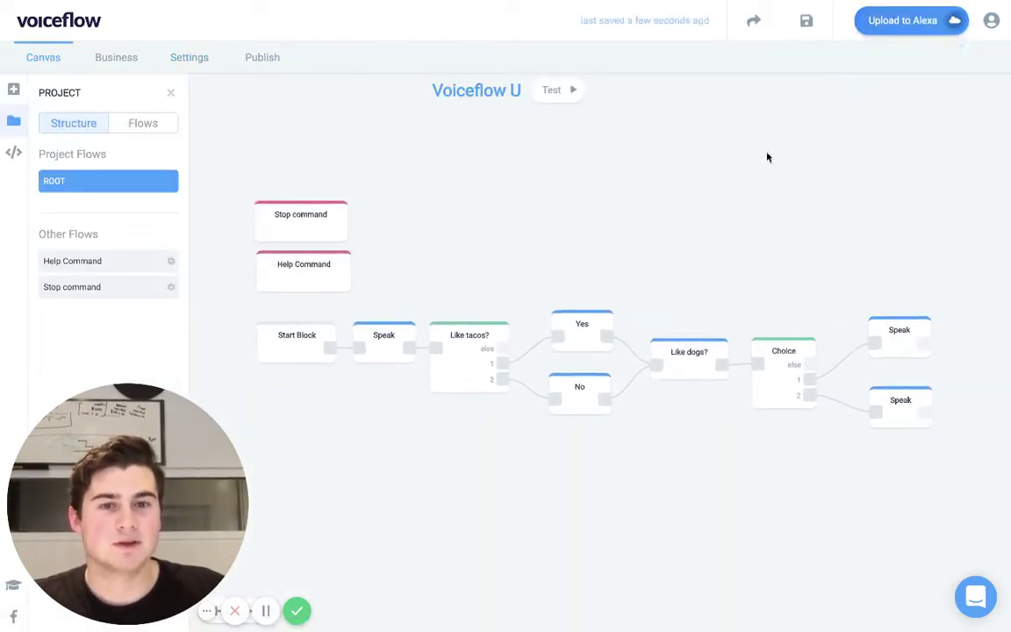
pyautogui.click(512, 332)
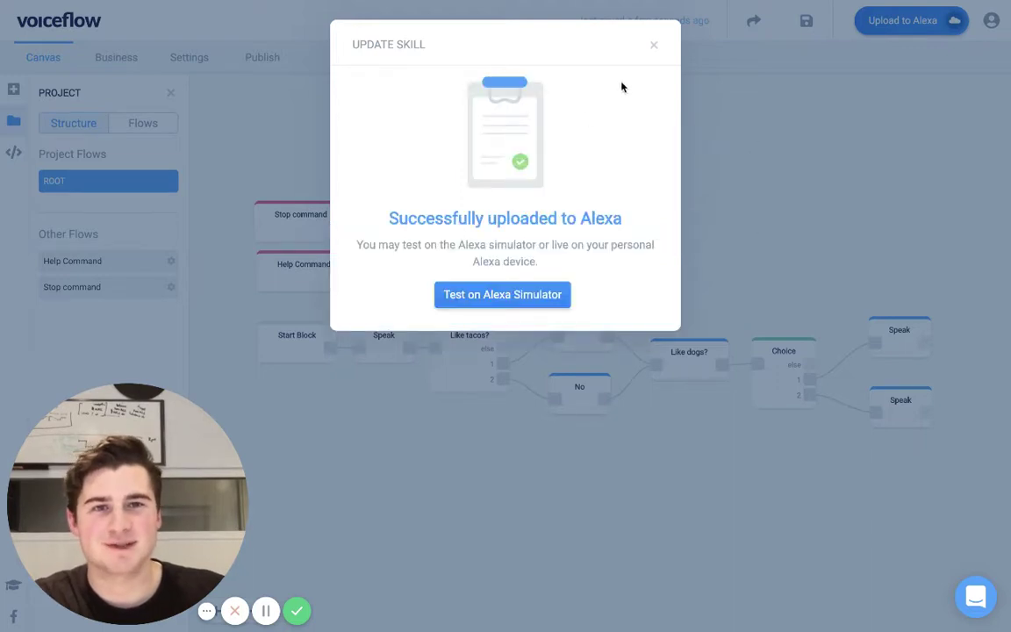
pyautogui.click(653, 44)
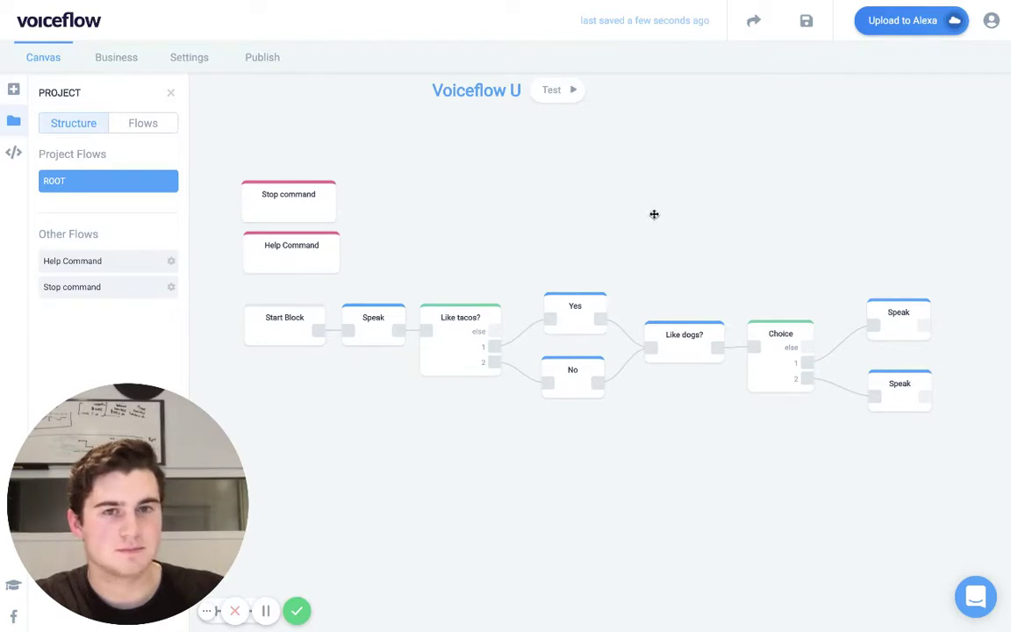
# Compare the command intent, linked flow and Command Ends Skill setting of the Stop command and Help Command blocks.
pyautogui.moveTo(654, 214); pyautogui.dragTo(636, 220)
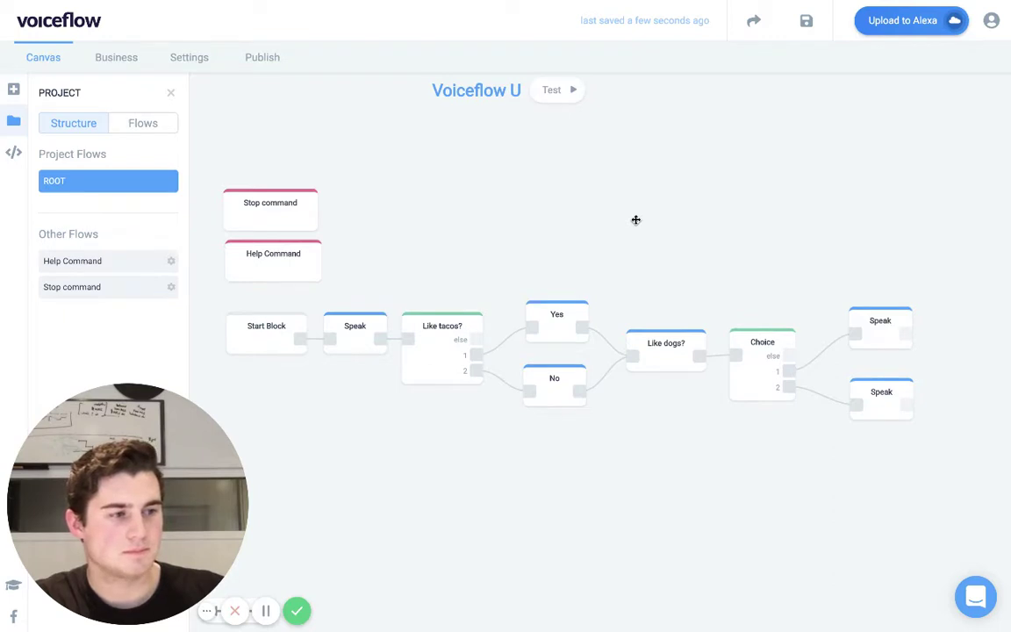
pyautogui.scroll(-1, 448, 248)
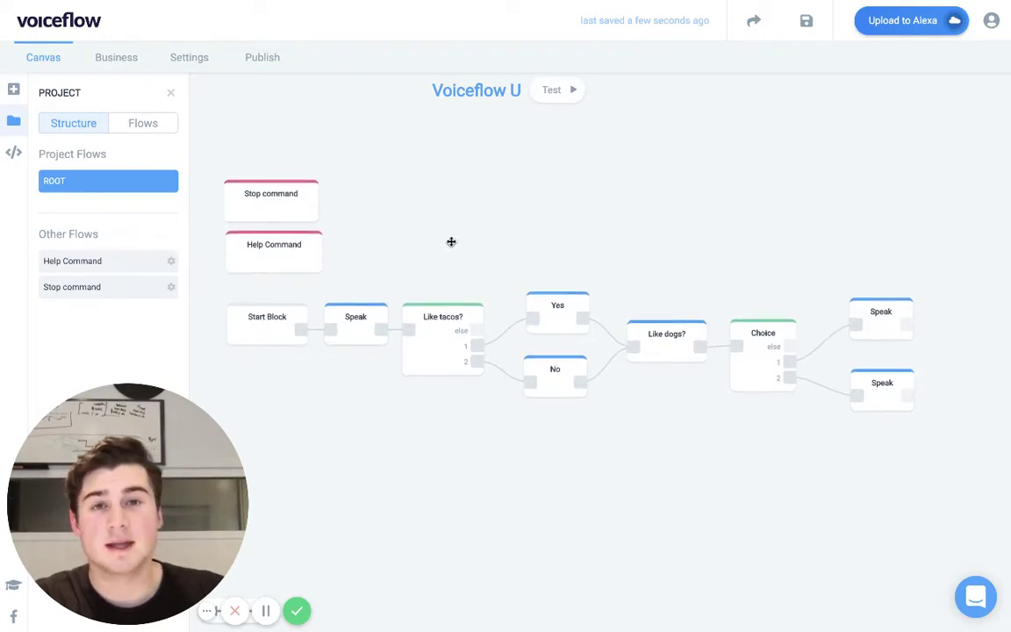
pyautogui.click(267, 205)
pyautogui.moveTo(585, 192); pyautogui.dragTo(564, 192)
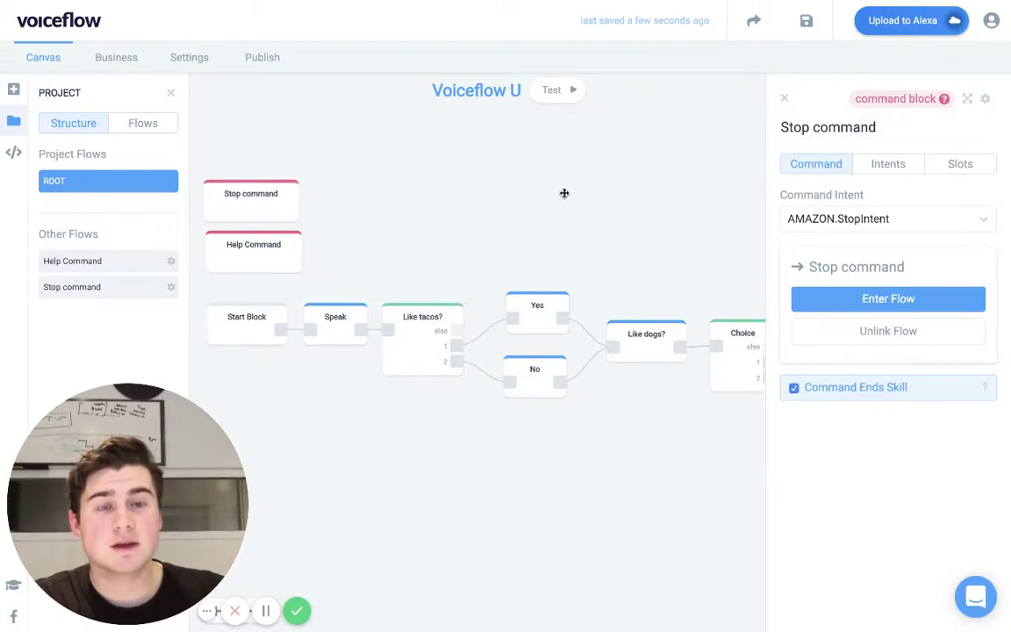
pyautogui.scroll(-4, 564, 192)
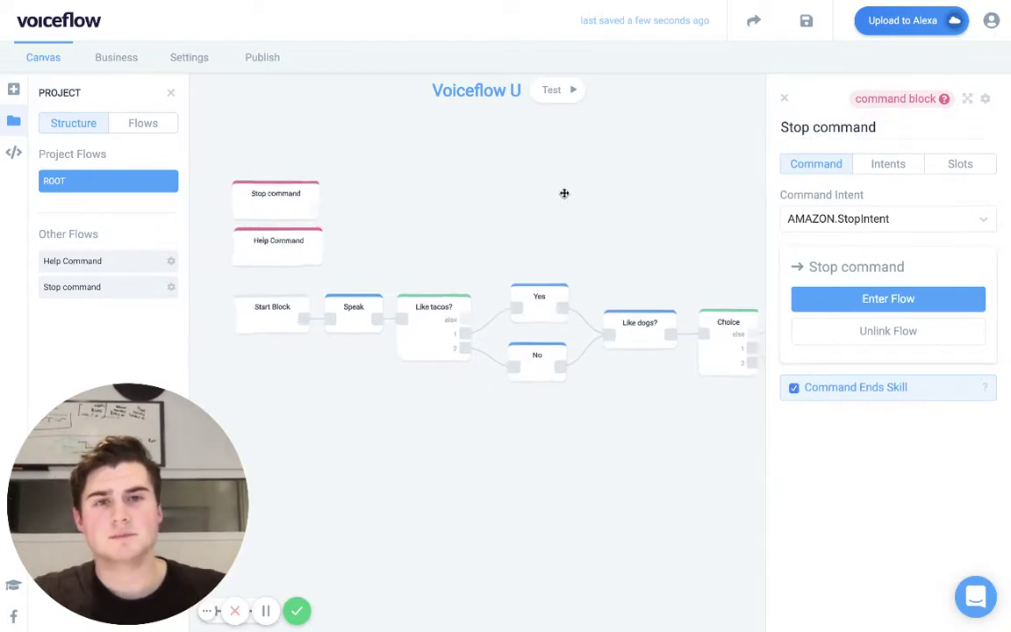
pyautogui.moveTo(534, 193); pyautogui.dragTo(490, 194)
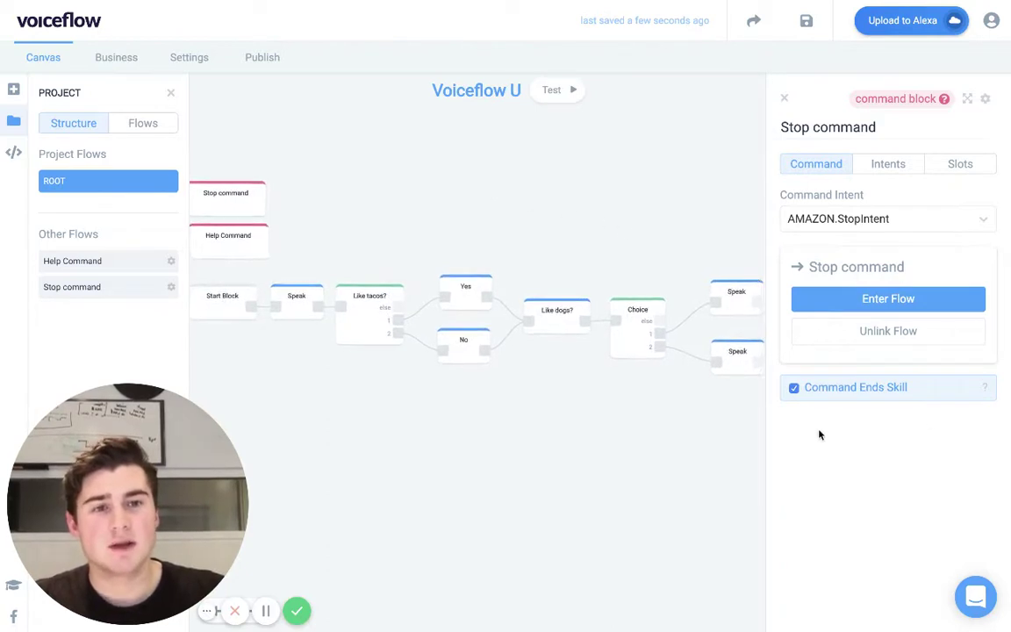
pyautogui.moveTo(537, 246); pyautogui.dragTo(568, 246)
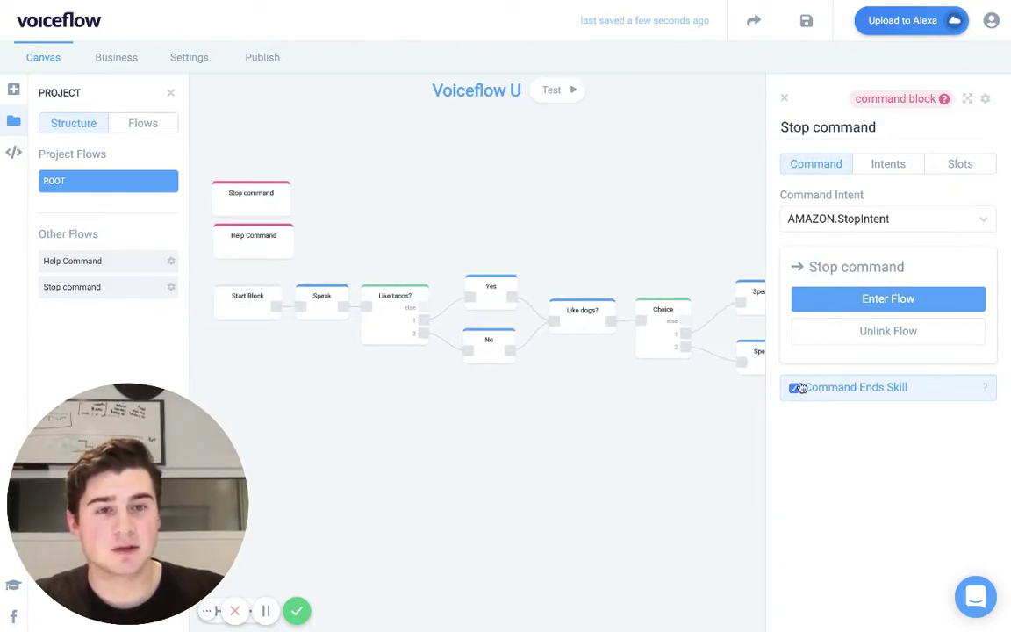
pyautogui.moveTo(629, 250); pyautogui.dragTo(605, 250)
pyautogui.scroll(-3, 605, 249)
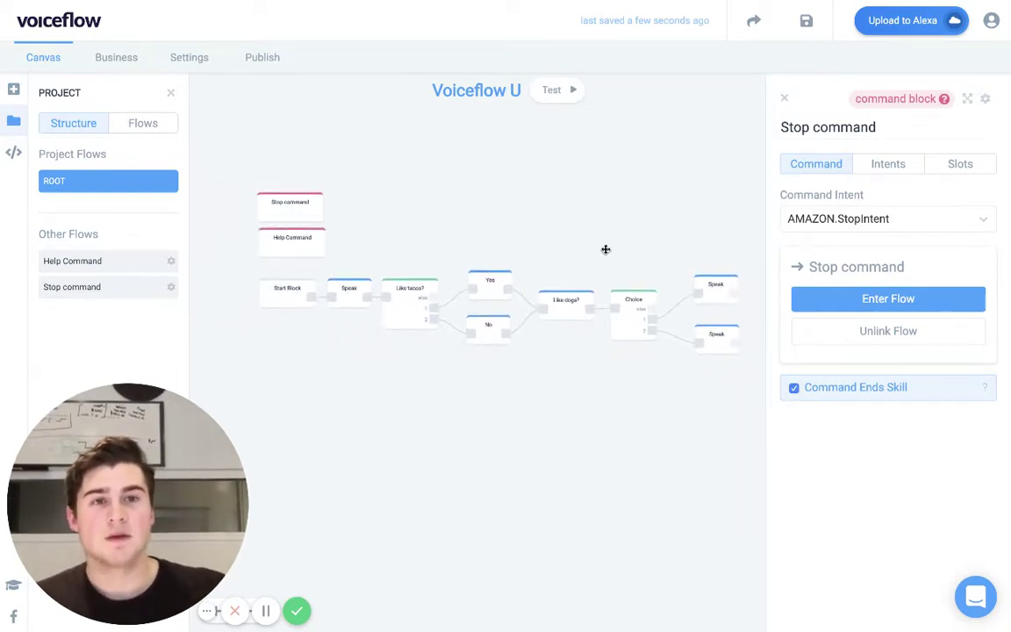
pyautogui.scroll(3, 623, 236)
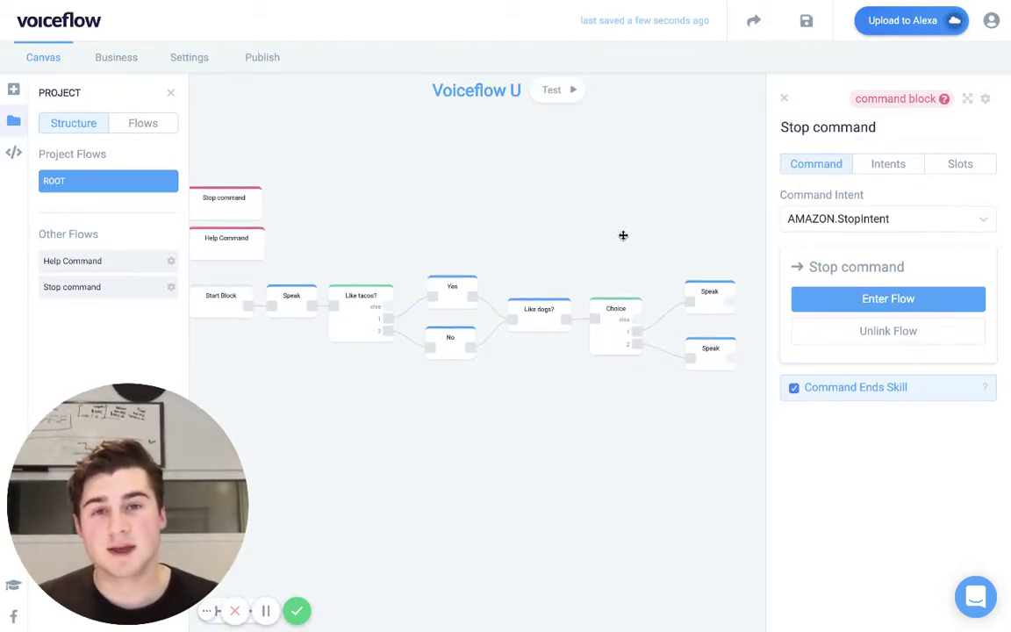
pyautogui.moveTo(550, 217); pyautogui.dragTo(649, 235)
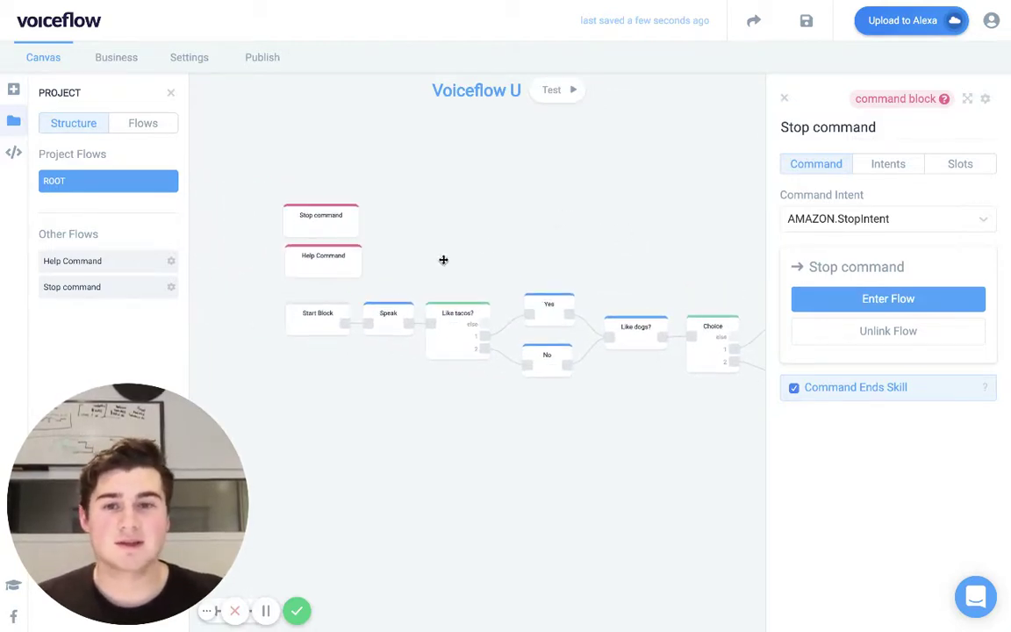
pyautogui.scroll(2, 444, 258)
pyautogui.moveTo(444, 260); pyautogui.dragTo(492, 260)
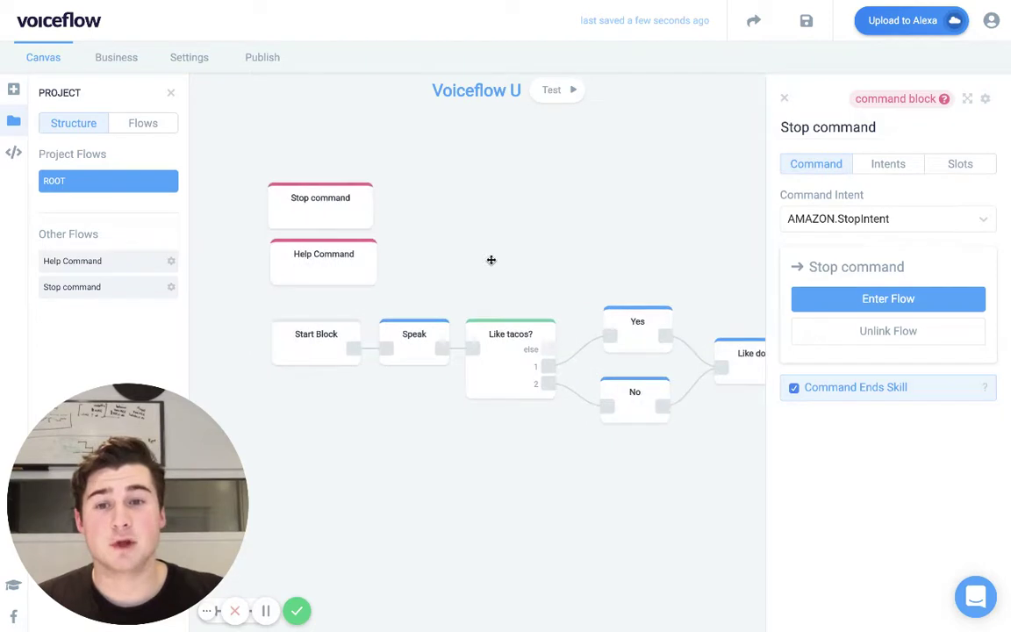
pyautogui.click(297, 271)
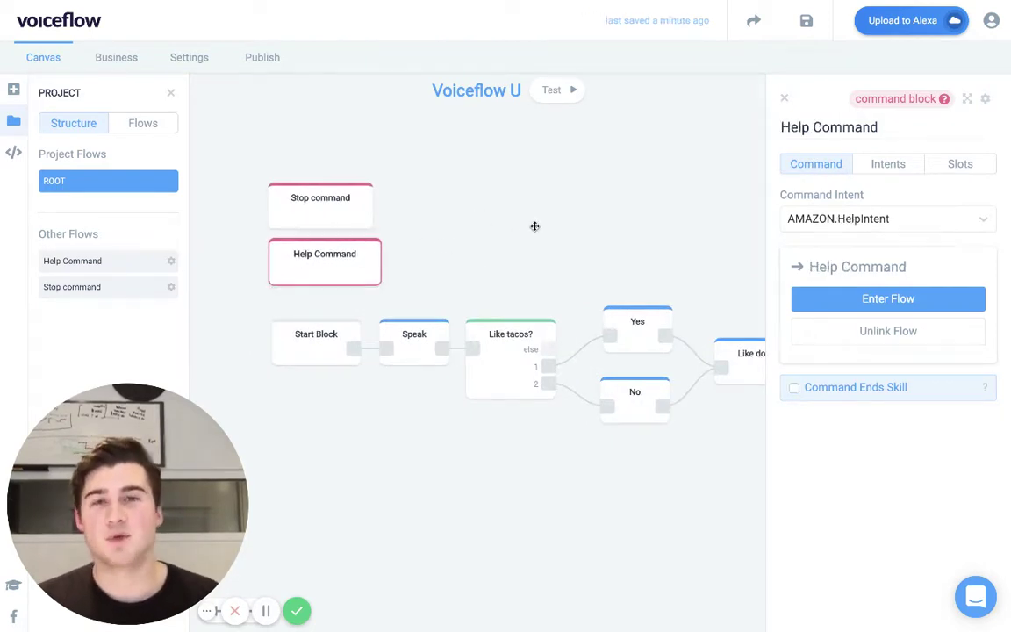